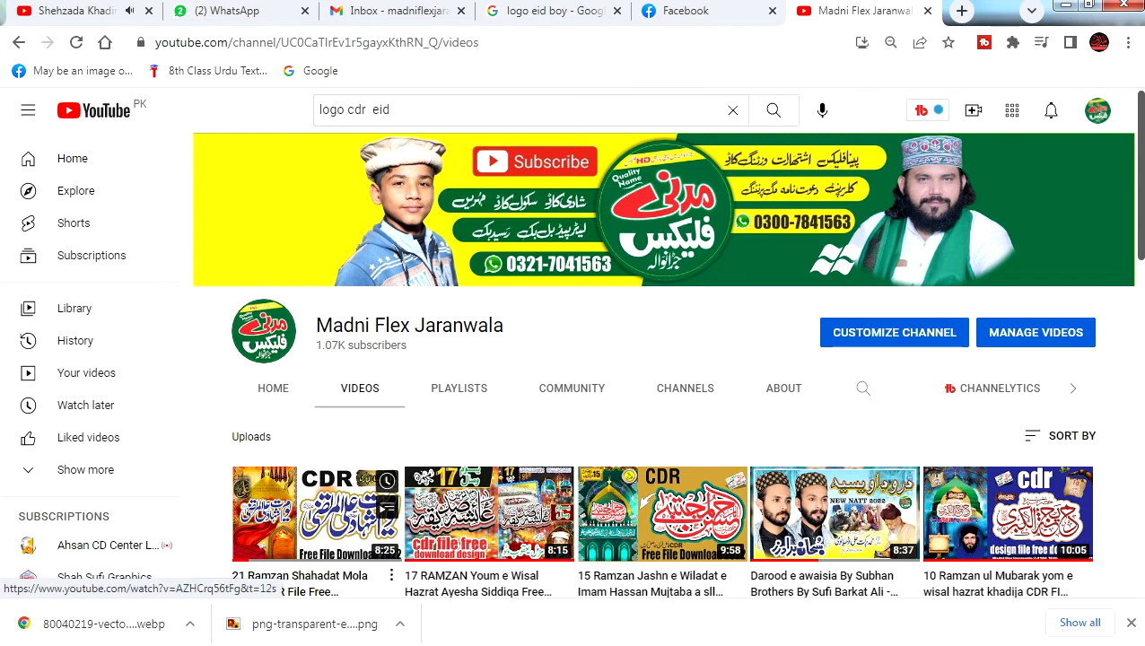
Step: Look through the uploaded CDR design videos on the Madni Flex Jaranwala channel
scroll(834, 503, "down", 2)
scroll(897, 485, "down", 3)
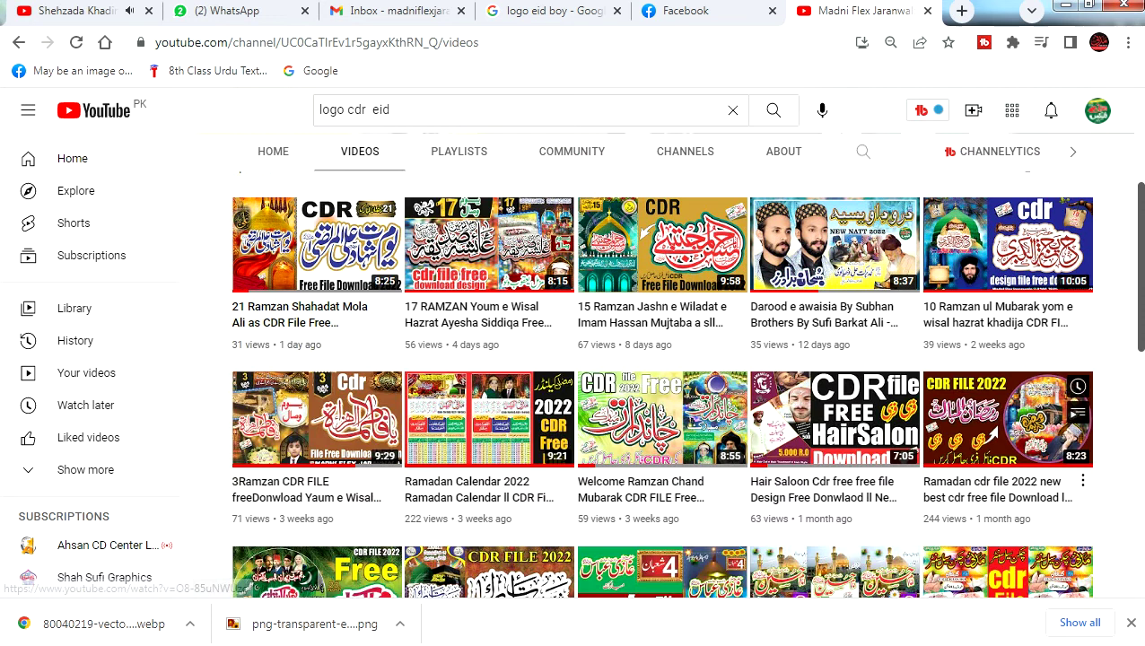
scroll(662, 377, "down", 5)
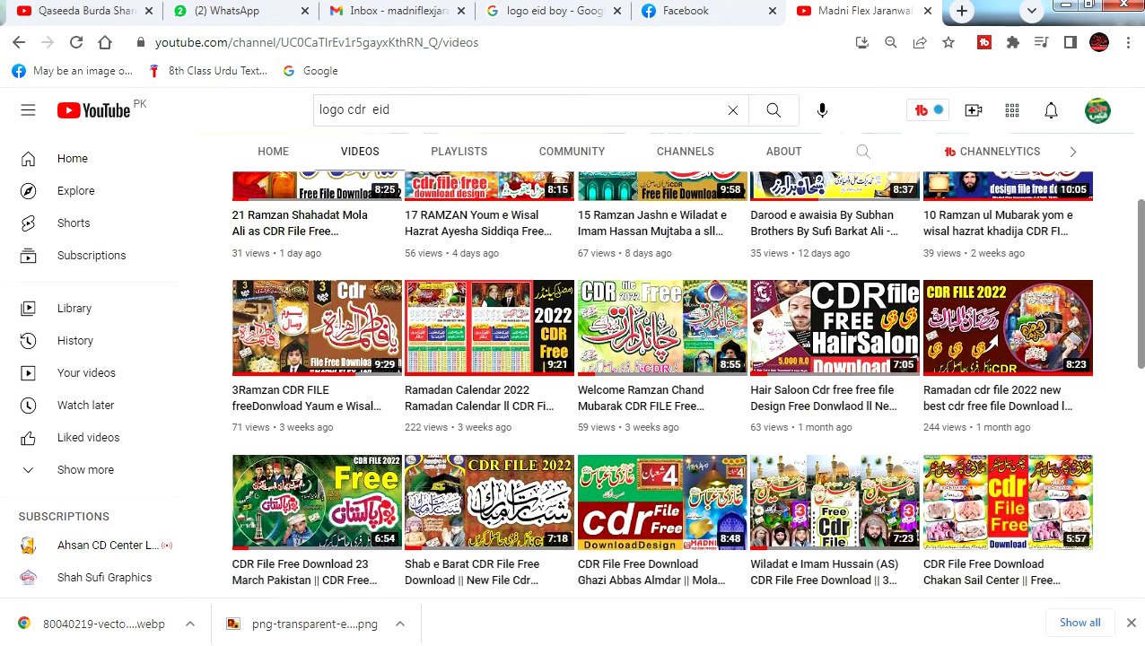
scroll(1005, 422, "down", 3)
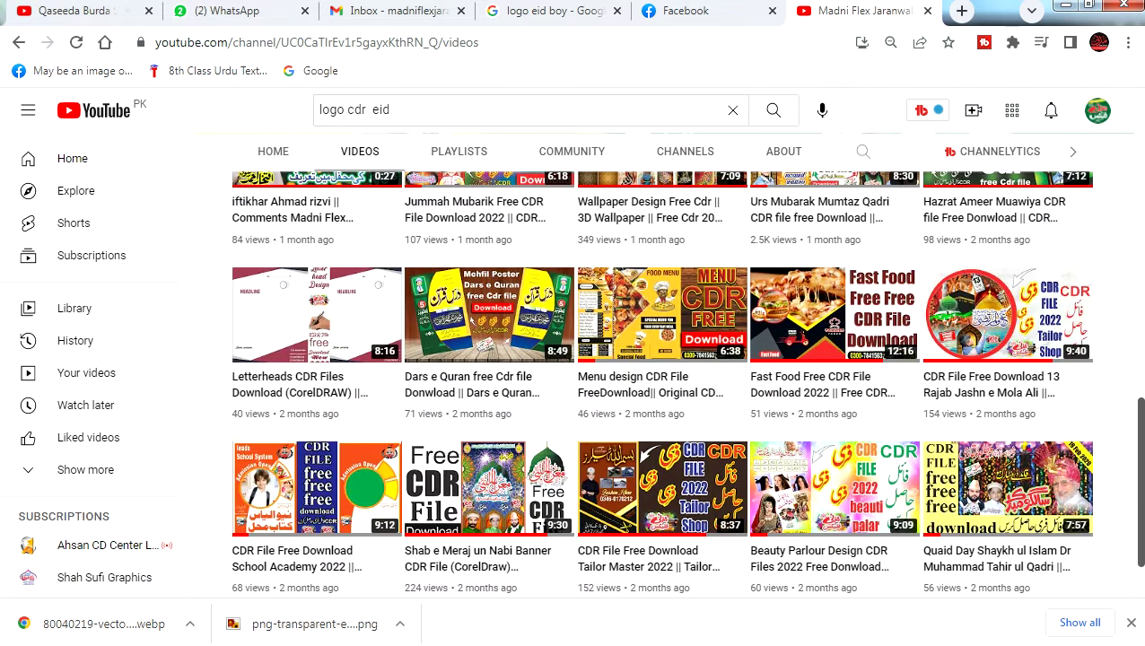
scroll(1006, 422, "up", 5)
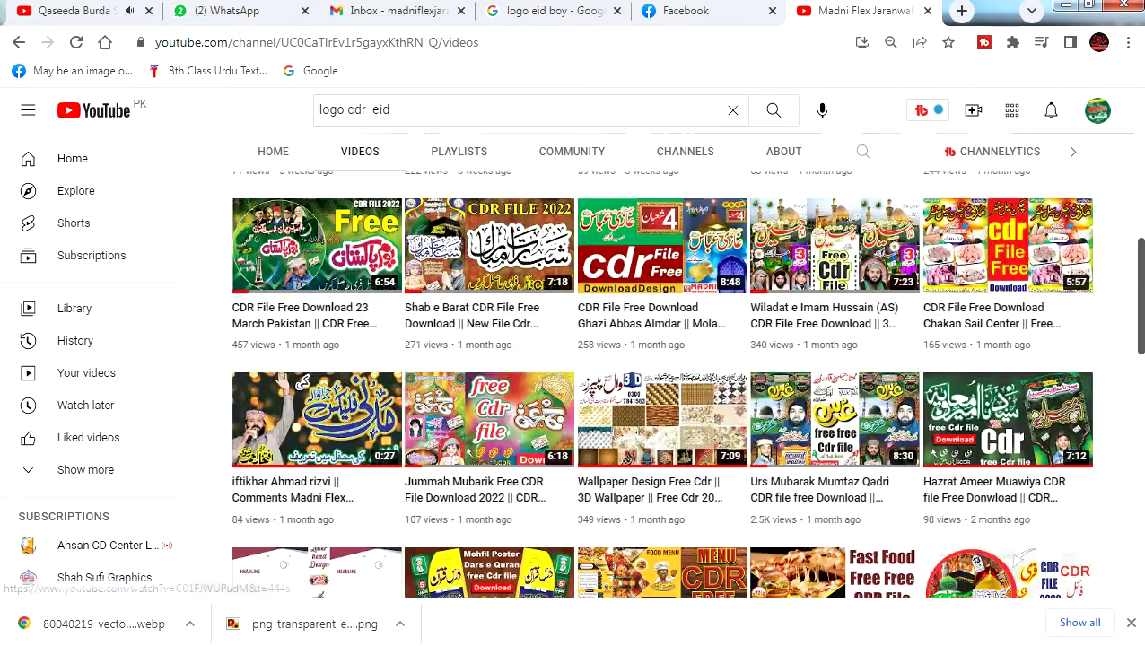
scroll(1005, 422, "down", 5)
scroll(1006, 422, "down", 2)
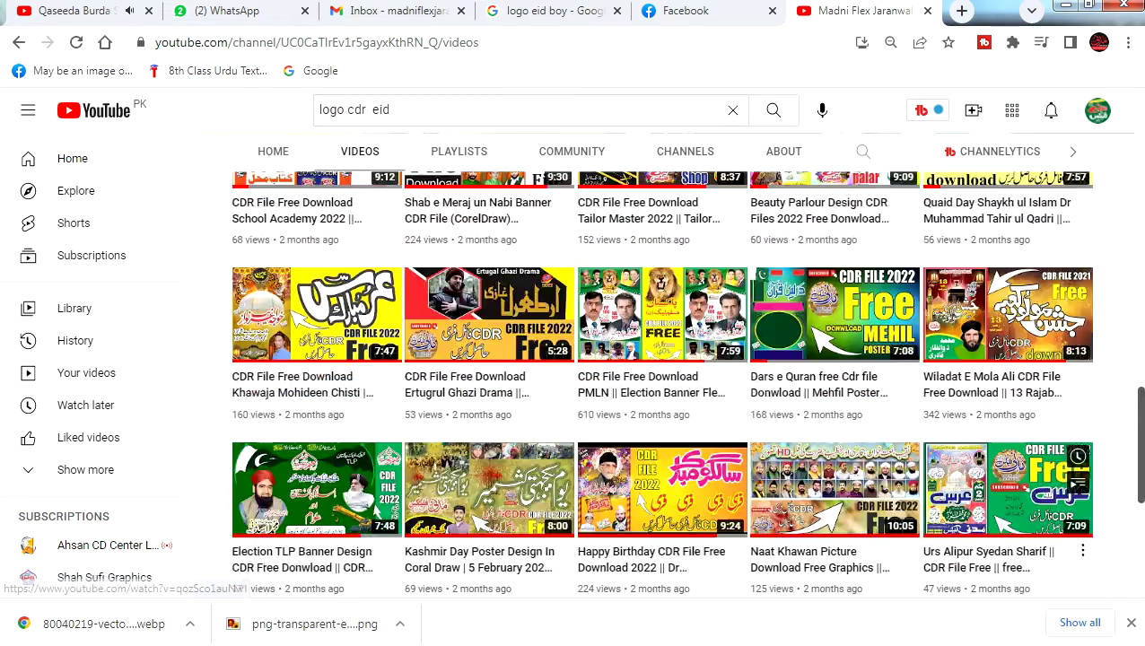
scroll(1006, 422, "up", 9)
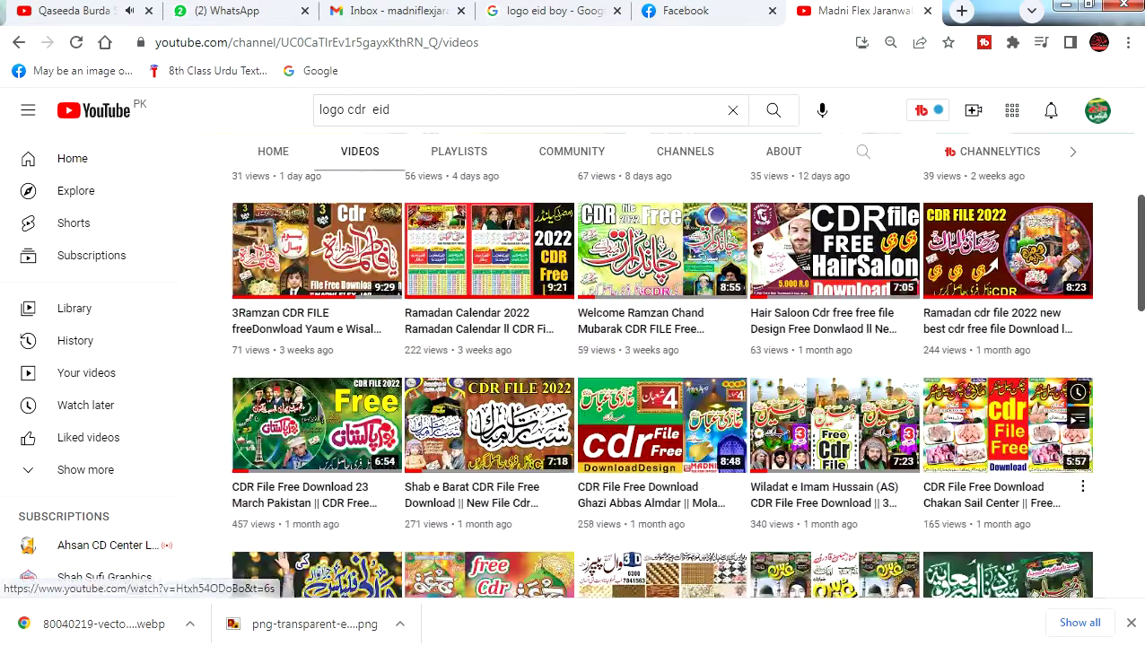
scroll(1005, 422, "up", 2)
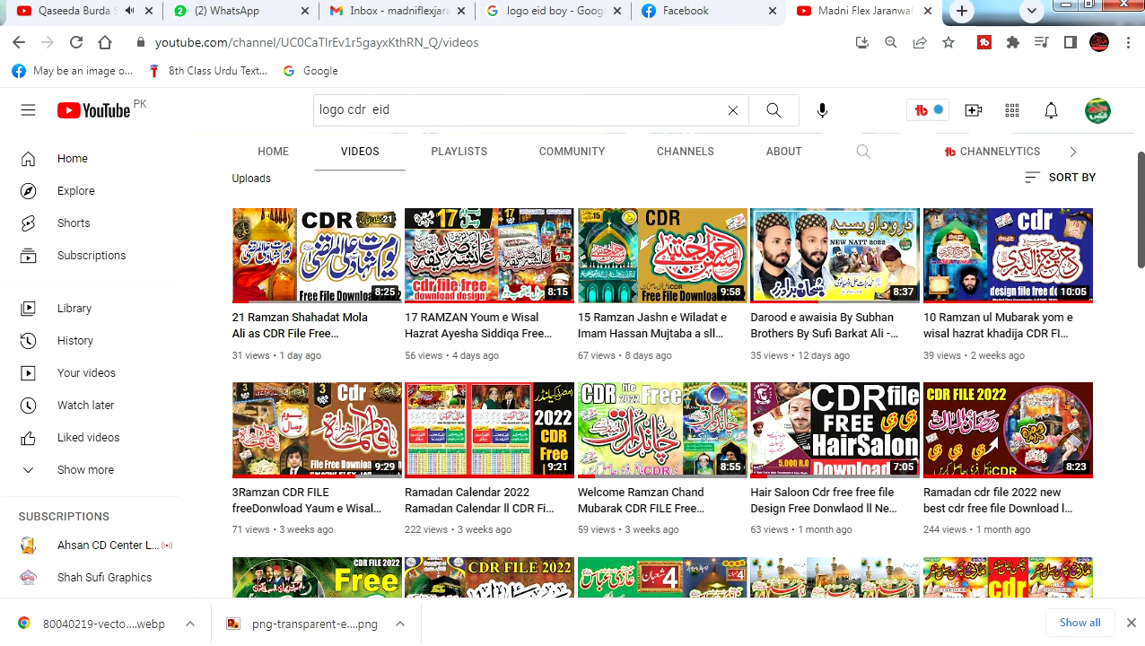
scroll(1006, 422, "up", 2)
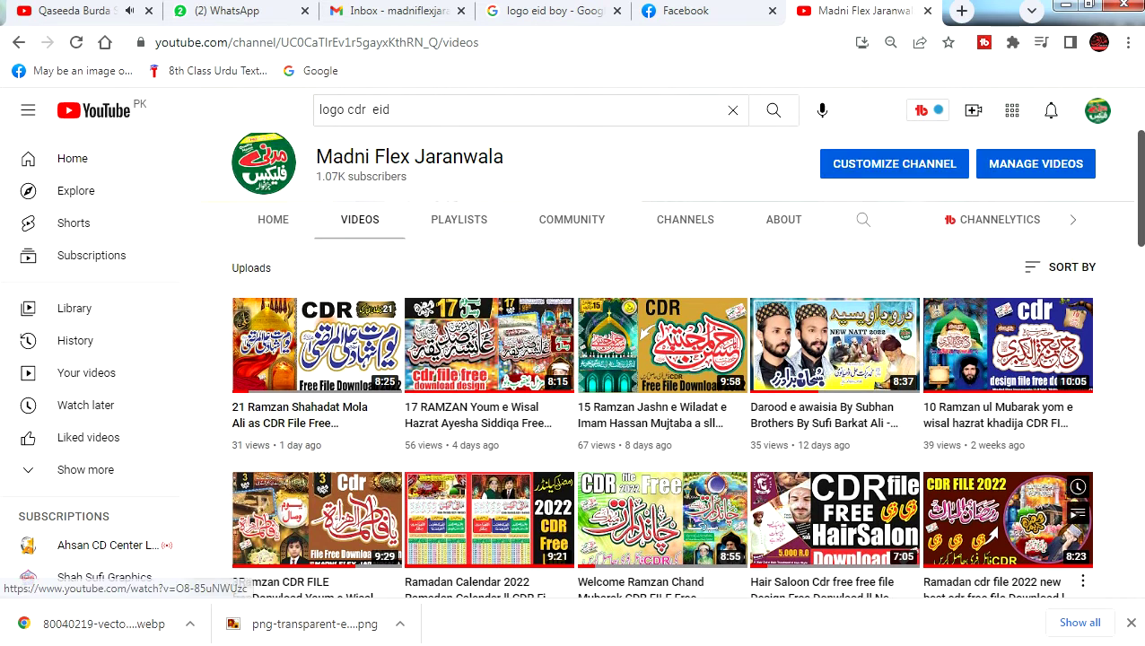
scroll(1005, 422, "down", 1)
scroll(1006, 422, "down", 1)
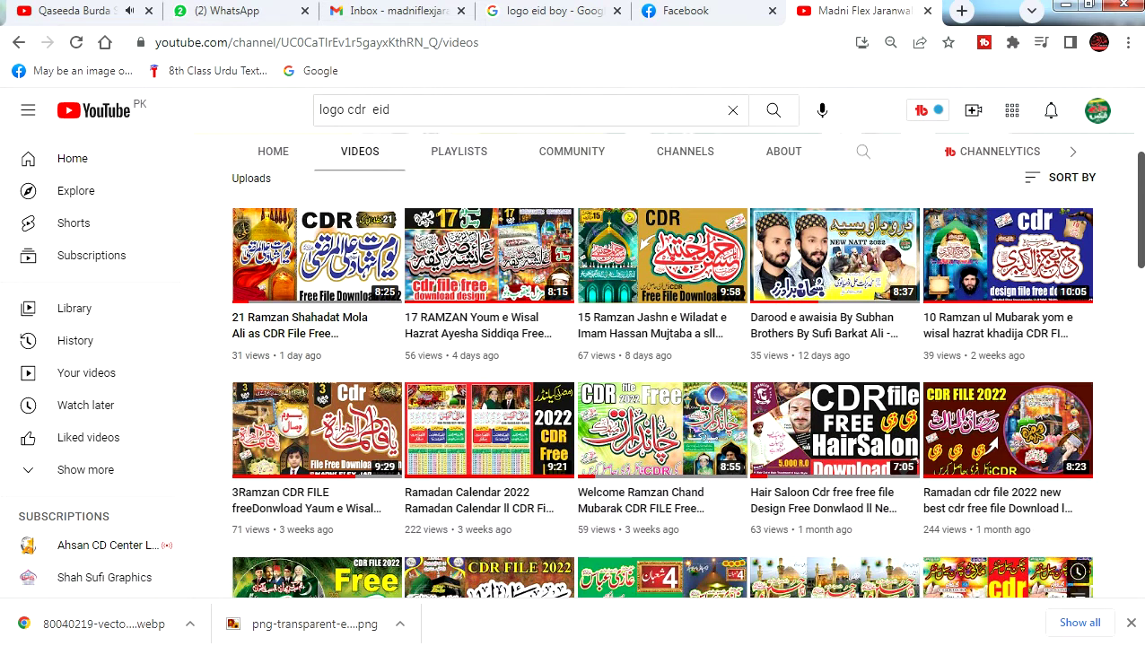
scroll(490, 377, "down", 1)
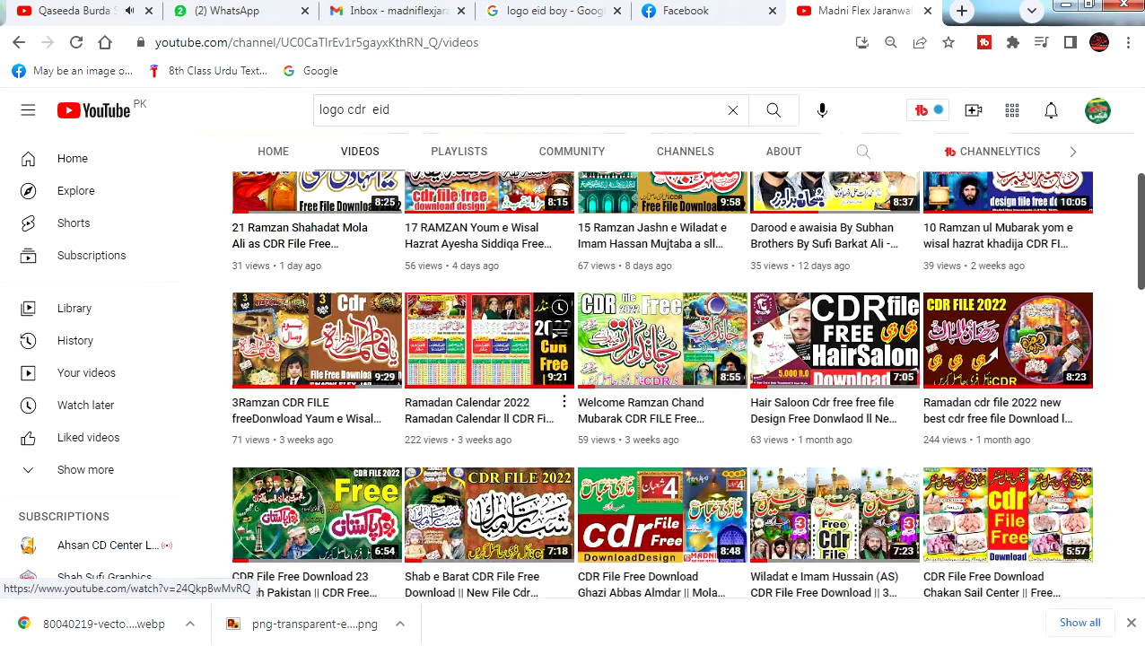
scroll(489, 377, "up", 2)
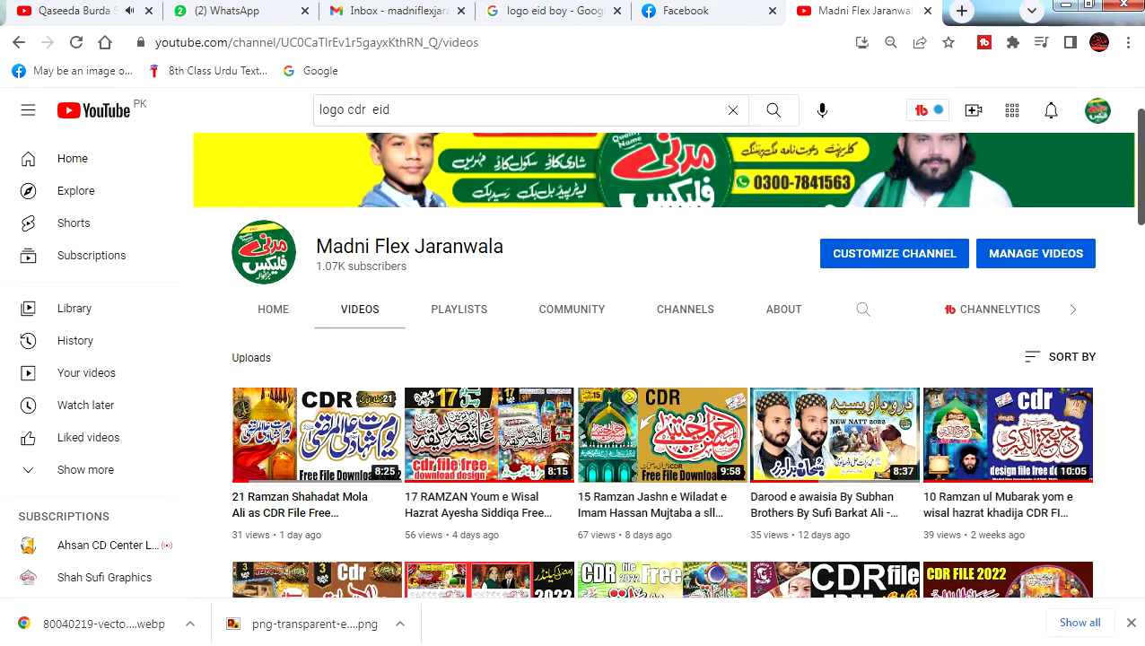
scroll(489, 422, "down", 4)
scroll(490, 386, "down", 10)
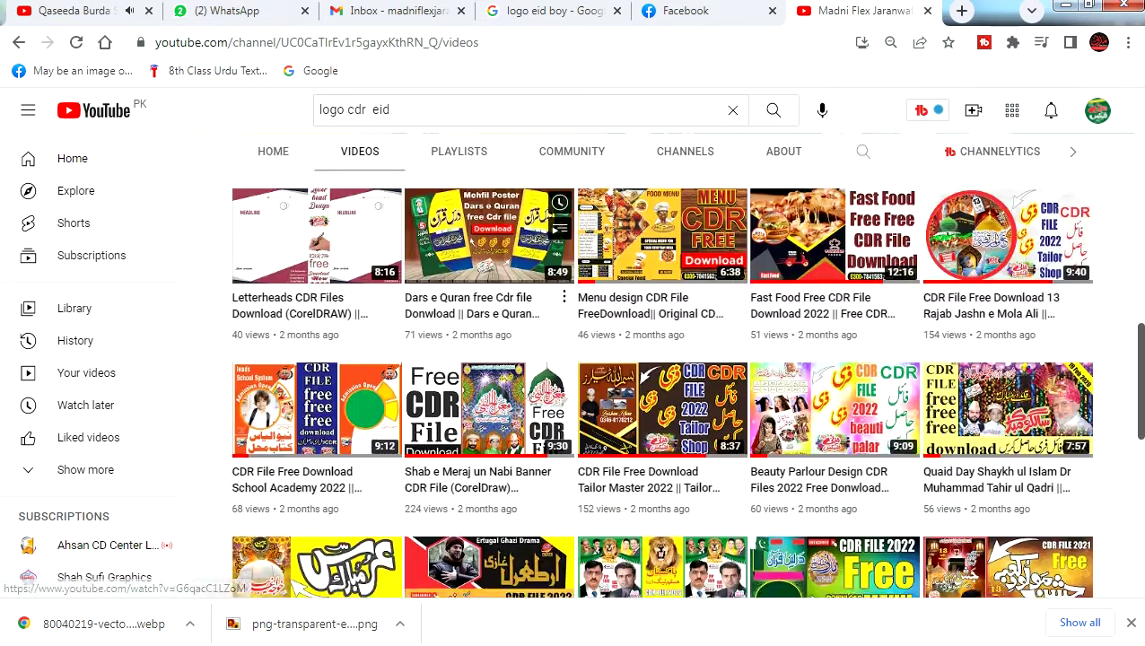
scroll(489, 305, "down", 4)
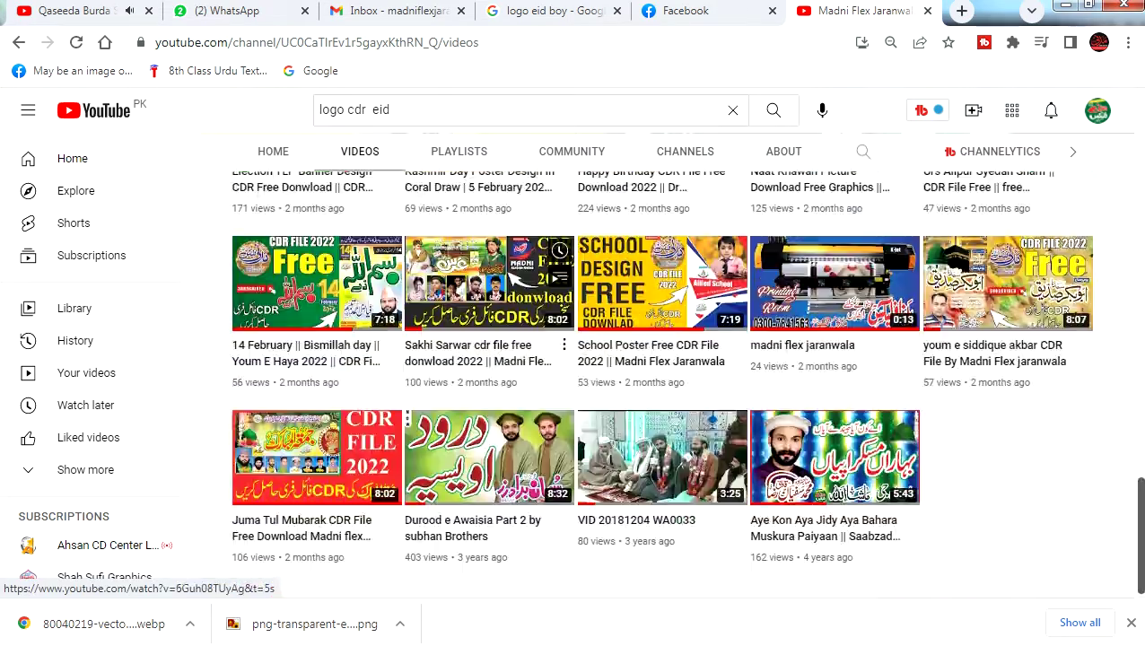
scroll(489, 305, "up", 14)
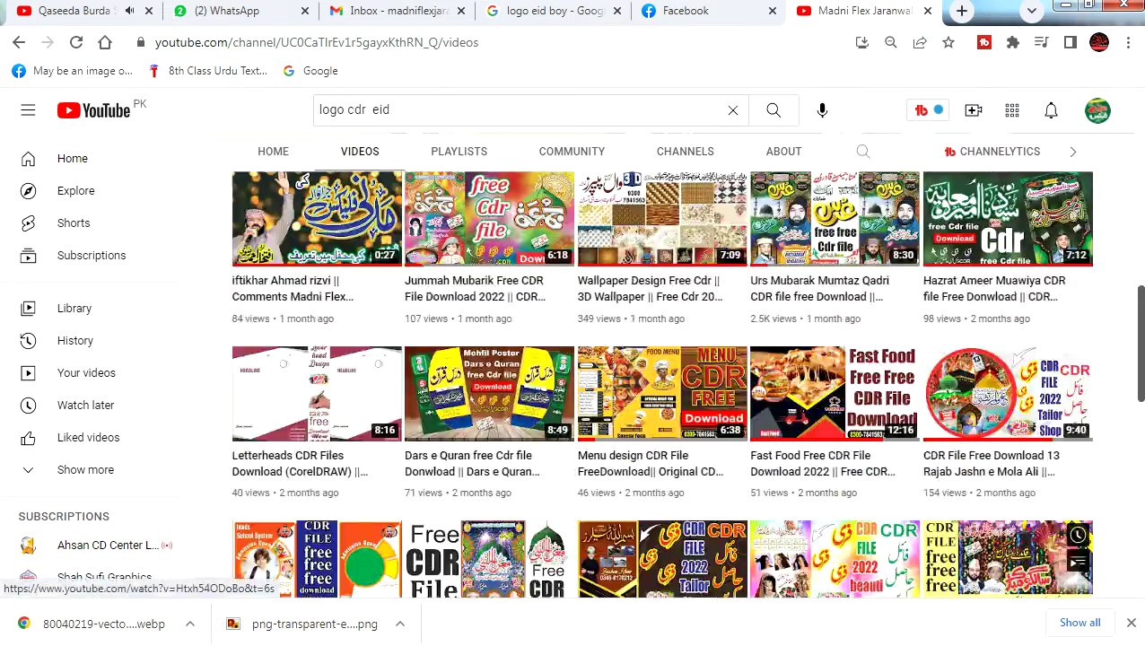
scroll(489, 305, "up", 4)
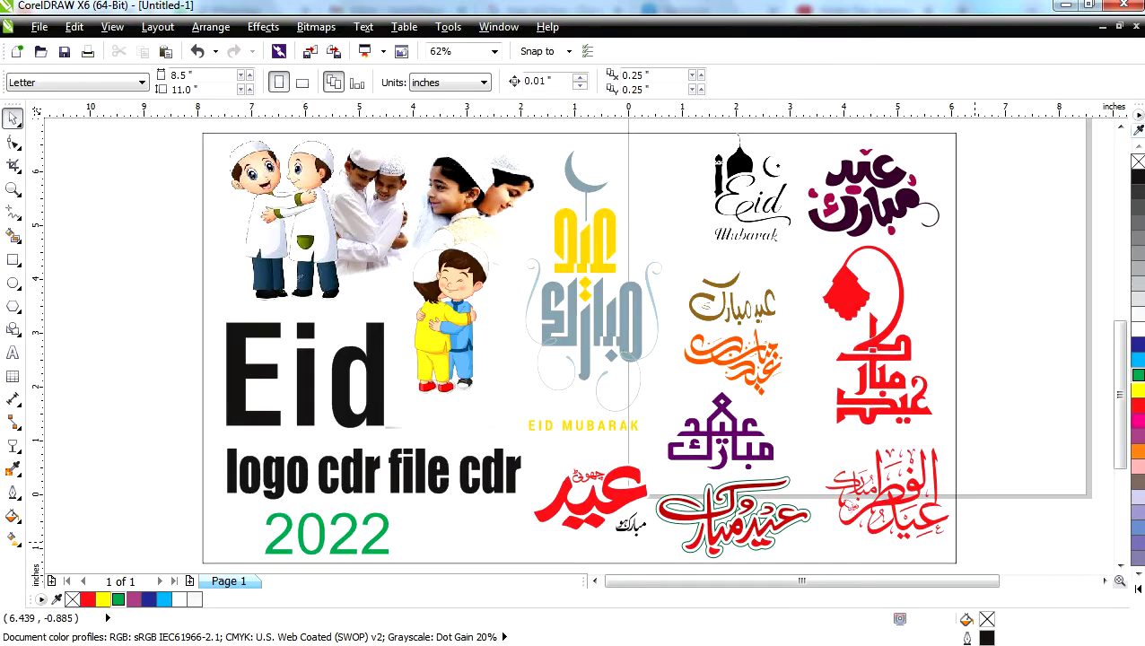
Step: Move the cartoon of two hugging boys and the photo of two hugging boys out of the frame to its left
left_click_drag(256, 175, 109, 193)
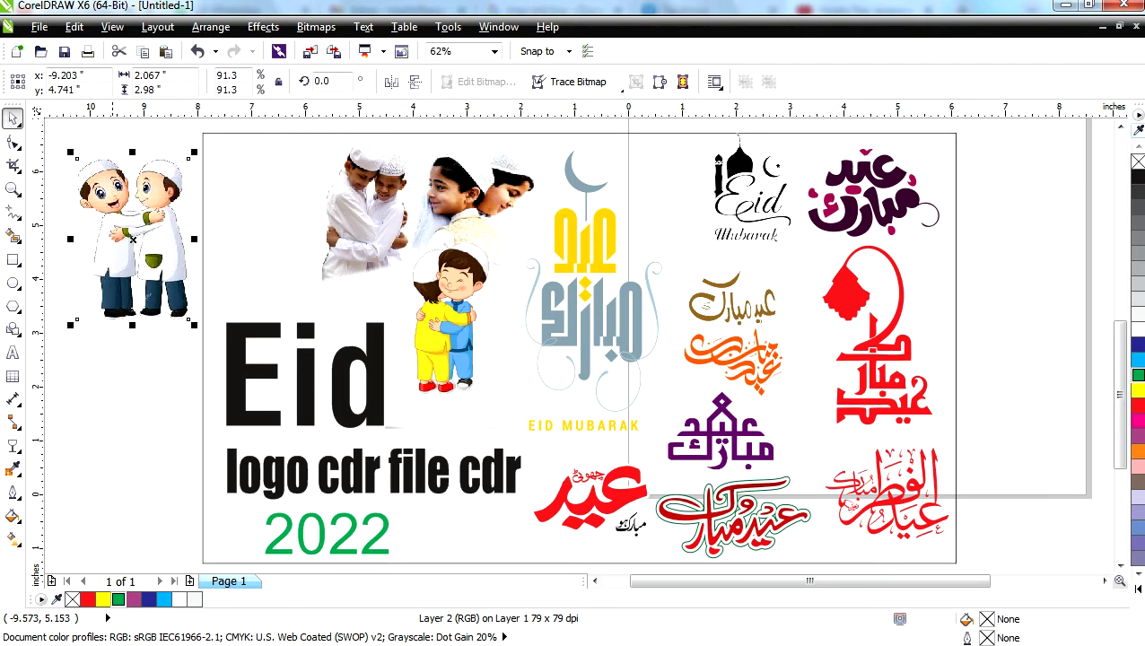
scroll(98, 185, "up", 3)
scroll(98, 185, "down", 2)
scroll(99, 184, "down", 2)
left_click_drag(371, 195, 193, 247)
scroll(193, 247, "up", 5)
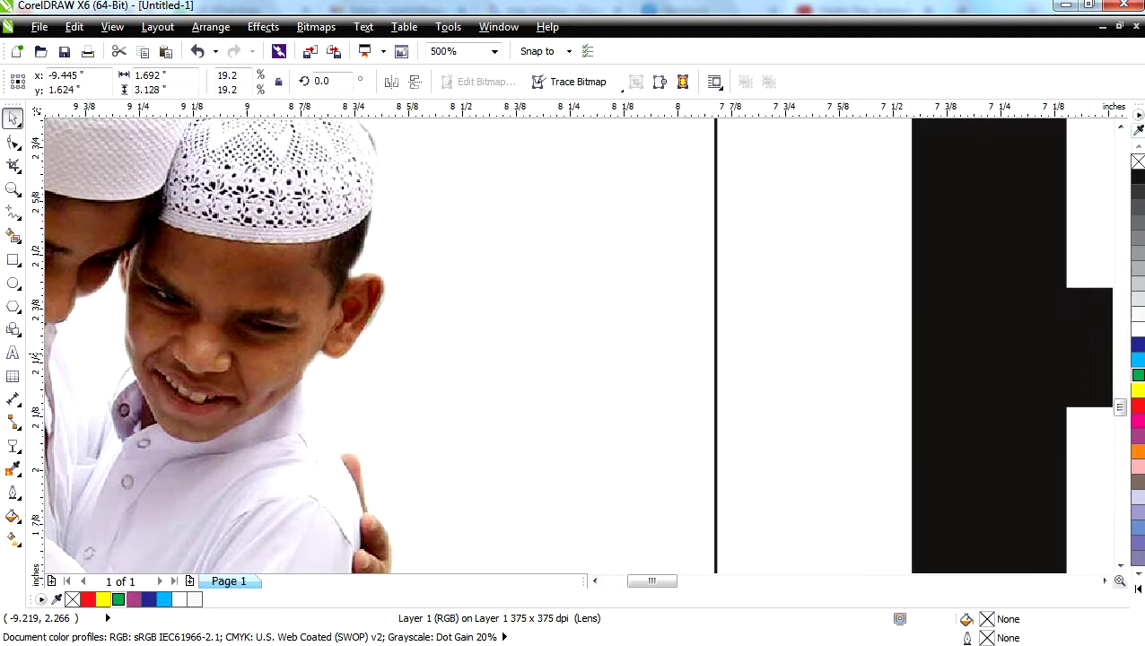
scroll(193, 247, "down", 3)
scroll(187, 358, "down", 1)
Step: Try to move the dark purple Eid Mubarak calligraphy out of the frame to its right
left_click(284, 339)
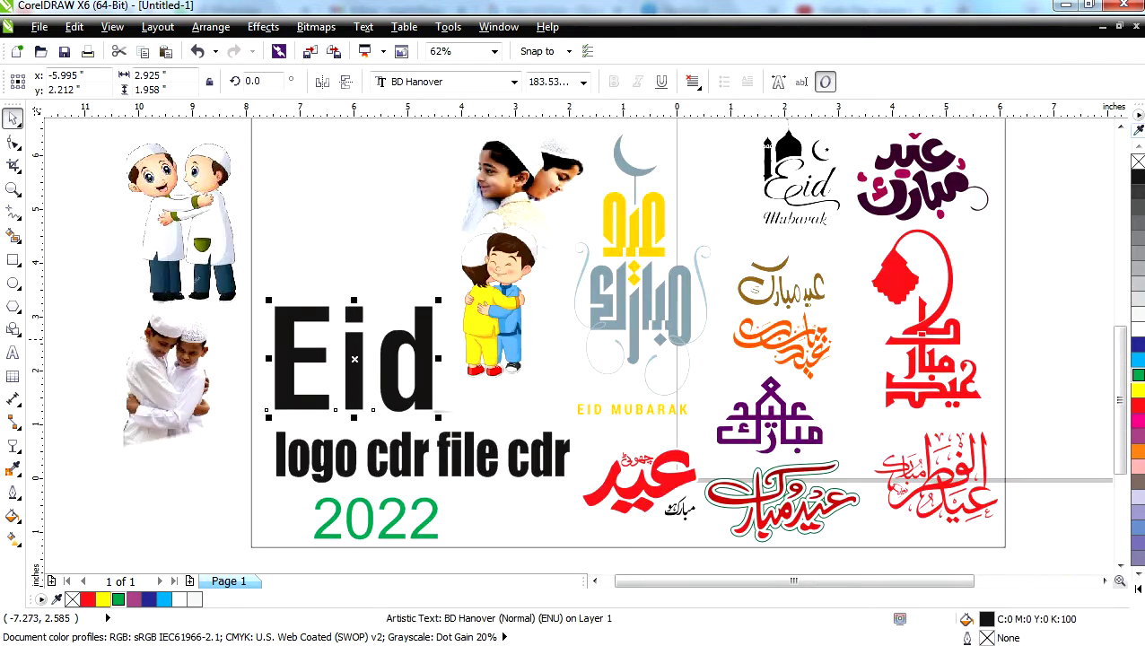
scroll(312, 342, "down", 2)
left_click(470, 280)
scroll(429, 295, "up", 5)
left_click_drag(408, 269, 770, 259)
scroll(745, 285, "down", 2)
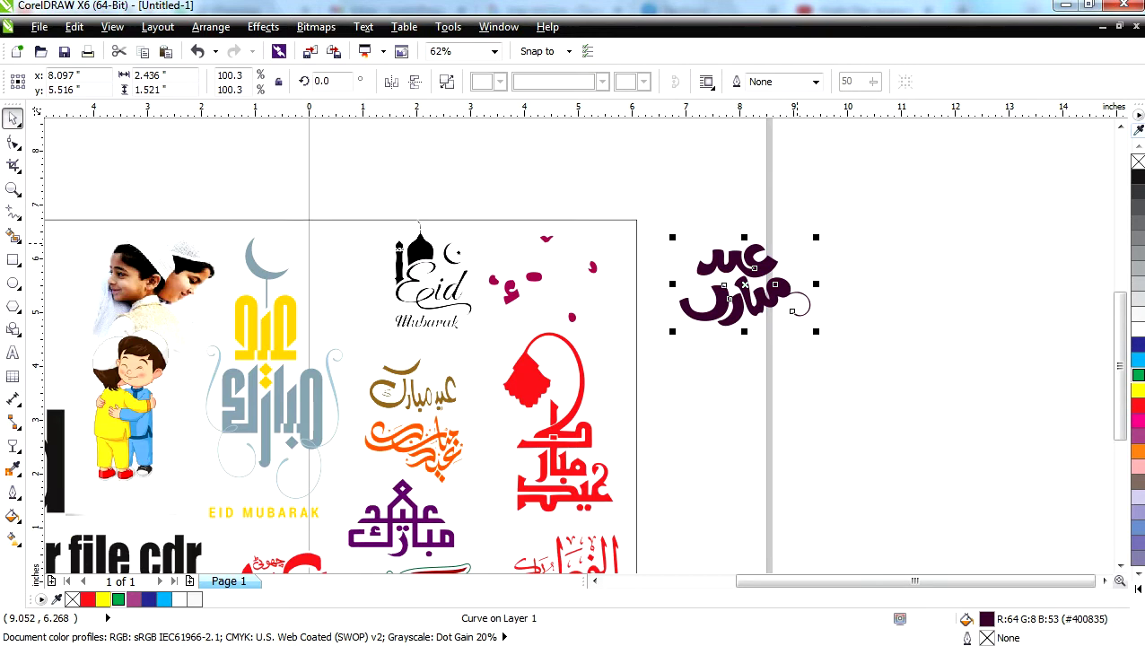
key("ctrl+z")
Step: Remove the rectangular frame around the Eid artwork
left_click(807, 238)
mouse_move(574, 397)
left_mouse_down()
mouse_move(798, 316)
mouse_move(1074, 287)
mouse_move(1021, 207)
mouse_move(1017, 132)
left_mouse_up()
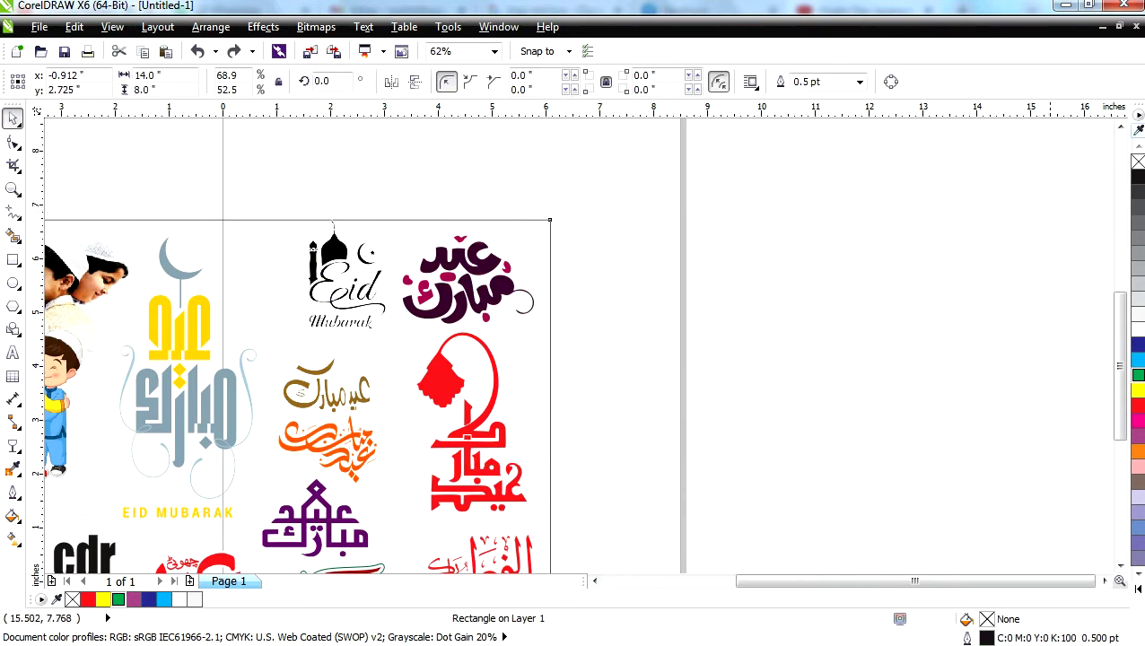
scroll(925, 253, "down", 3)
key("Escape")
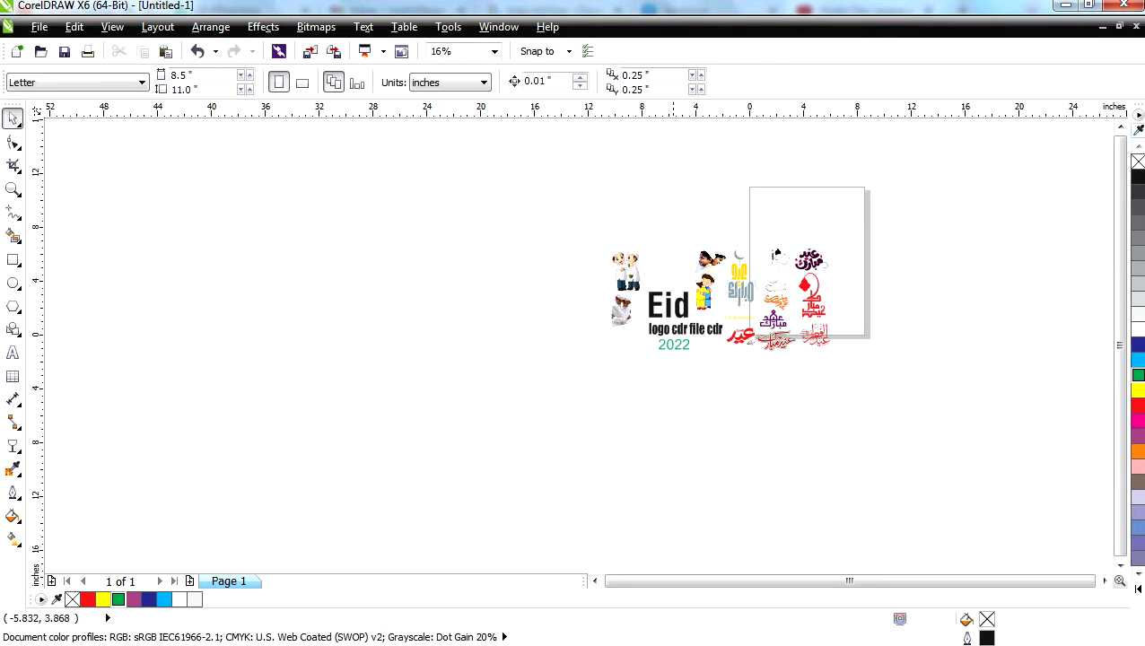
Step: Delete the "Eid", "logo cdr file cdr" and "2022" text objects
left_click_drag(676, 308, 458, 322)
key("Delete")
left_click(660, 329)
key("Delete")
left_click(671, 347)
key("Delete")
Step: Select the large red Eid calligraphy with its small black lettering and move both left into empty space
scroll(754, 338, "up", 6)
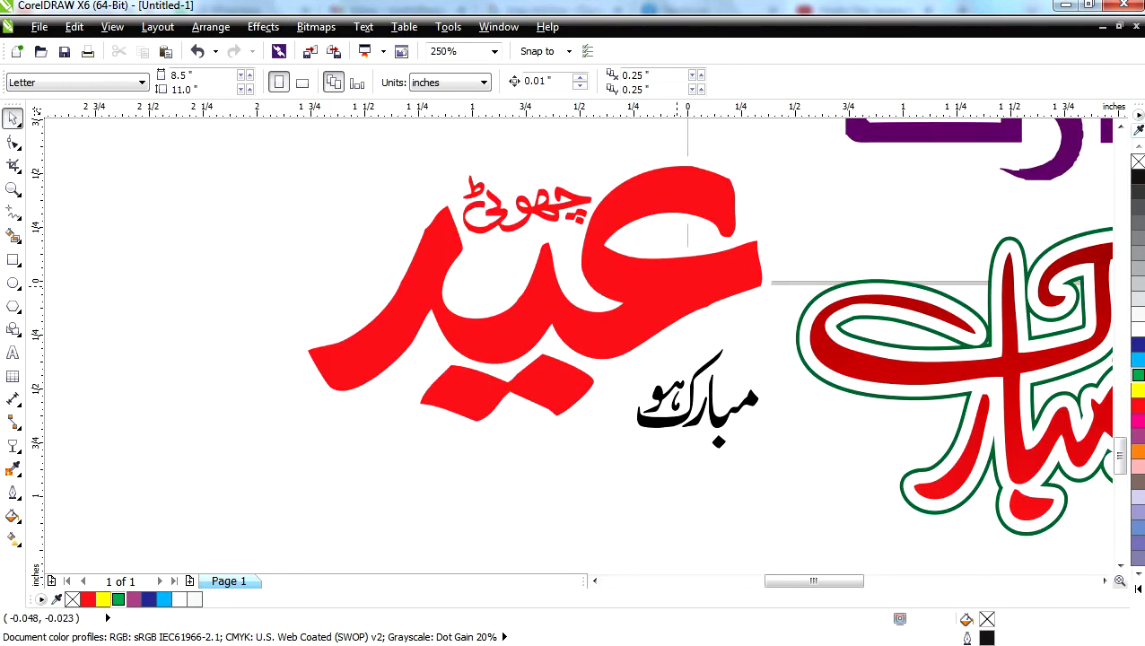
left_click(518, 215)
scroll(552, 264, "down", 2)
left_click_drag(447, 212, 623, 329)
left_click_drag(545, 251, 377, 285)
scroll(381, 288, "up", 1)
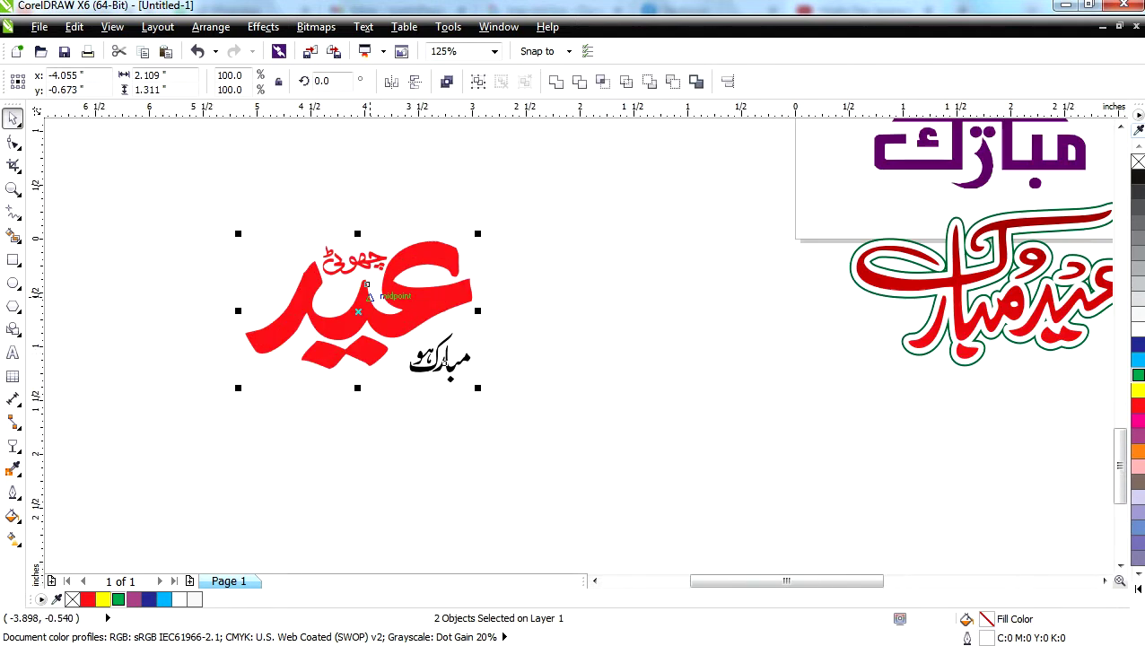
Step: Separate the red lettering from the green-outlined Eid Mubarak calligraphy and place it in the empty area below the page
scroll(384, 287, "down", 1)
left_click(702, 285)
left_click_drag(702, 285, 862, 411)
left_click(447, 82)
left_click(645, 226)
Step: Spread out the purple, the red Eid ul-Fitr, the red lantern and the dark purple calligraphies into free space
left_click_drag(691, 197, 450, 406)
left_click_drag(898, 281, 957, 325)
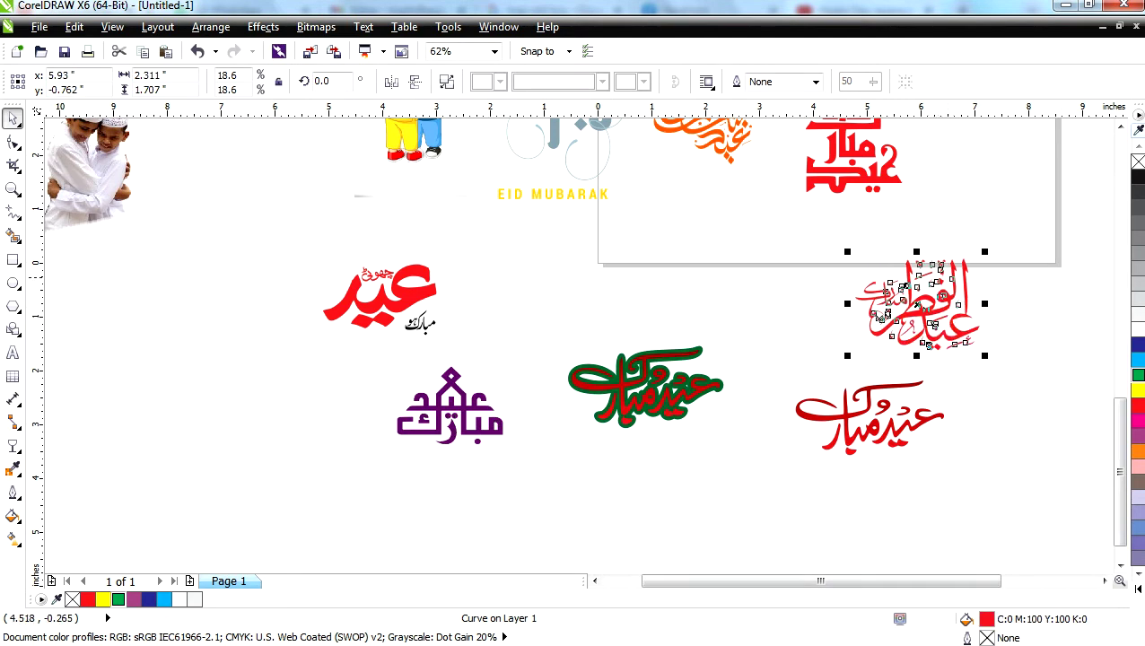
left_click_drag(833, 185, 1013, 263)
key("F4")
left_click_drag(781, 182, 942, 195)
Step: Break the black Eid Mubarak logo with the mosque into separate curves
left_click_drag(693, 191, 674, 187)
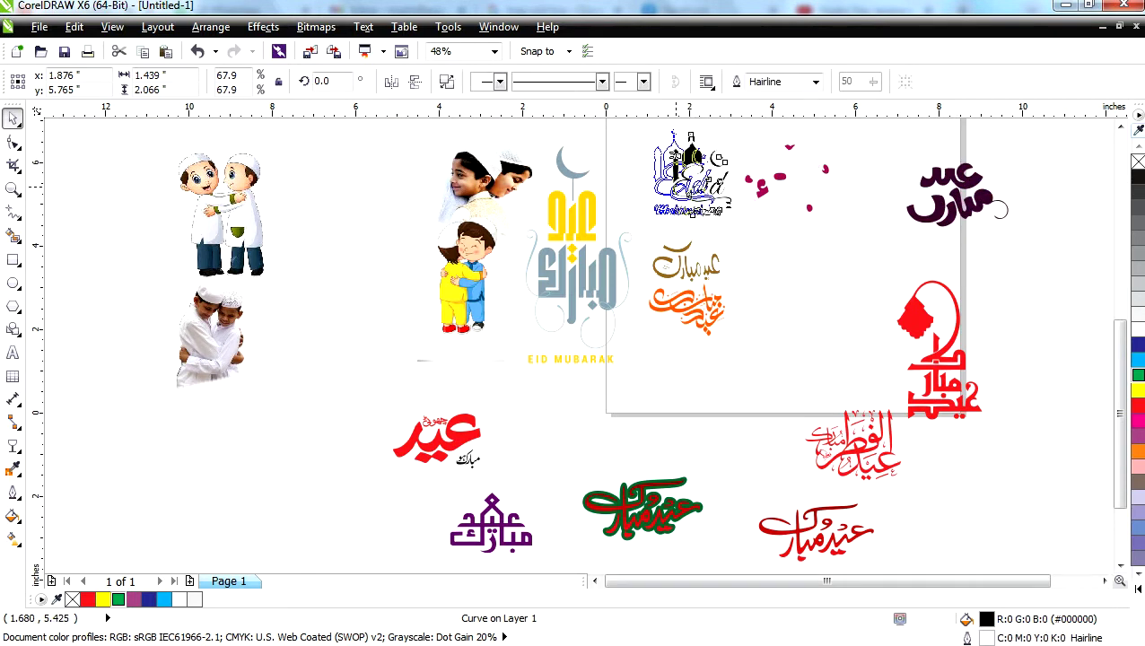
left_click(448, 82)
left_click(645, 137)
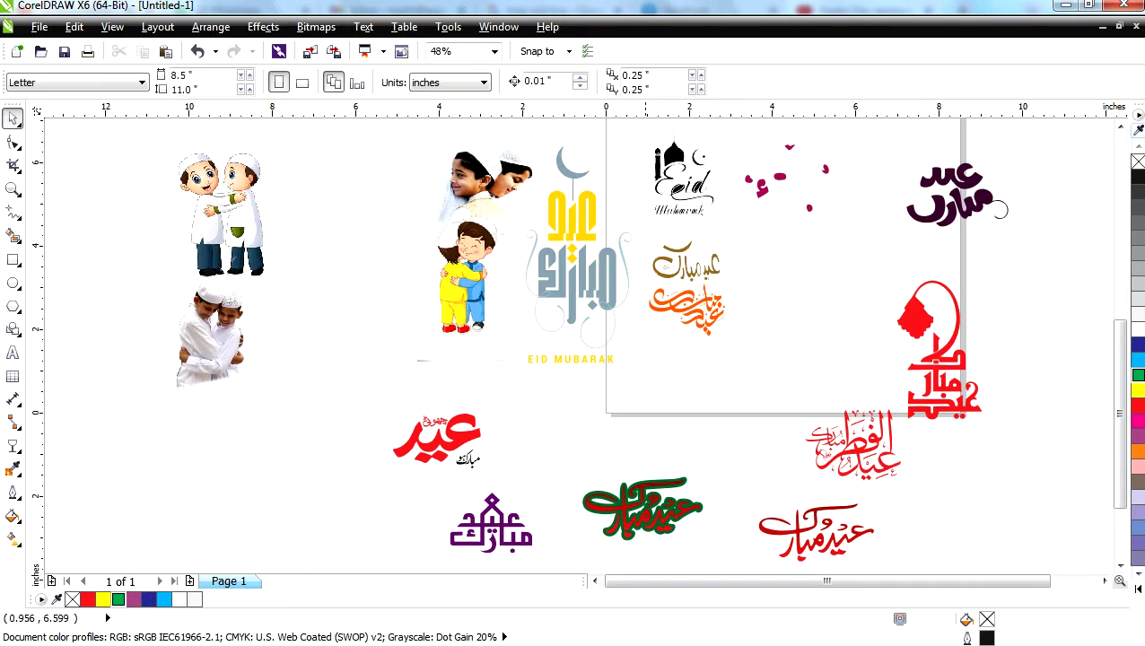
Step: Pull the grey-blue word out of the crescent Eid Mubarak logo and place it left of the cartoon children
scroll(705, 188, "up", 3)
scroll(691, 180, "down", 4)
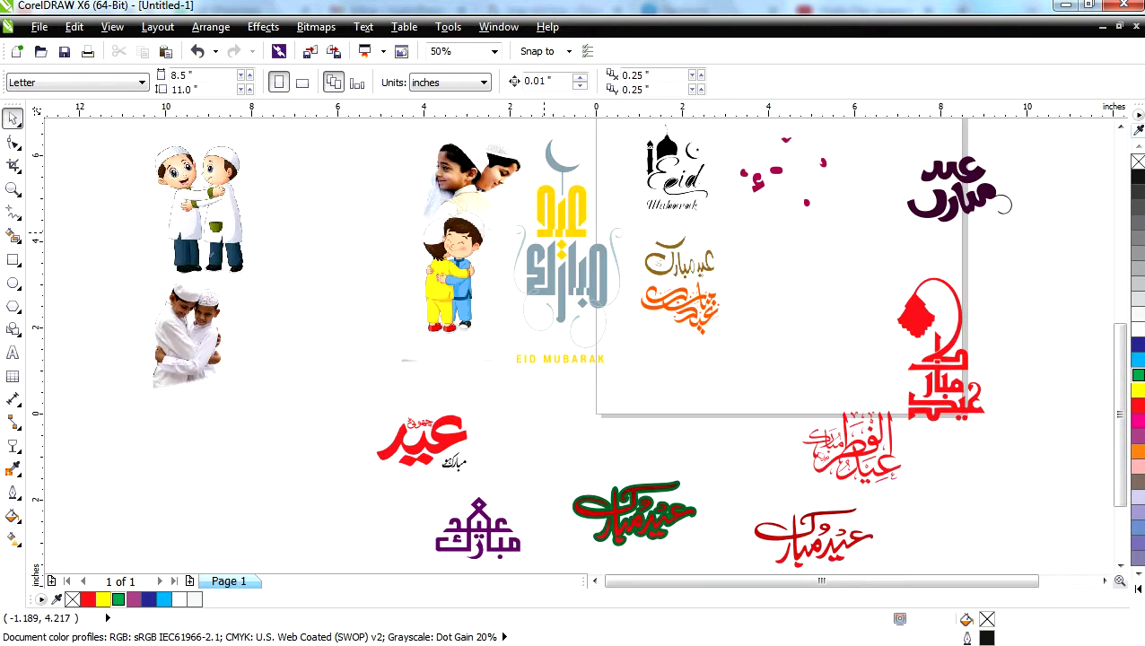
left_click(560, 264)
left_click_drag(559, 262, 350, 252)
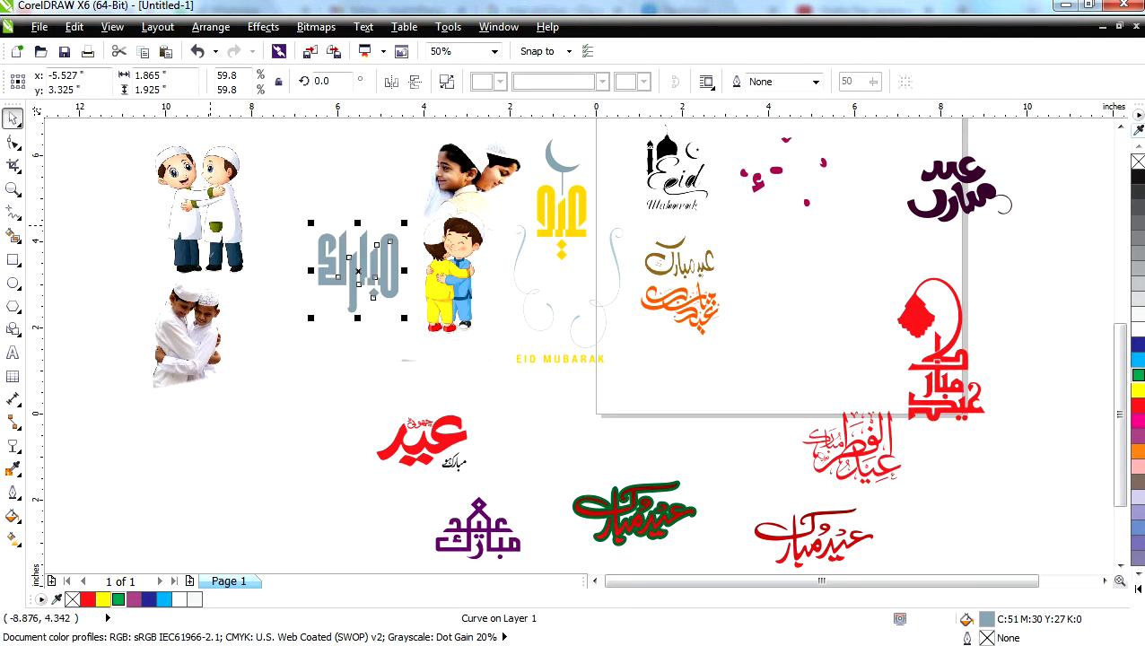
left_click(212, 226)
Step: Break the large red Eid calligraphy apart and combine the pieces of its small upper word
left_click(422, 429)
scroll(419, 426, "up", 1)
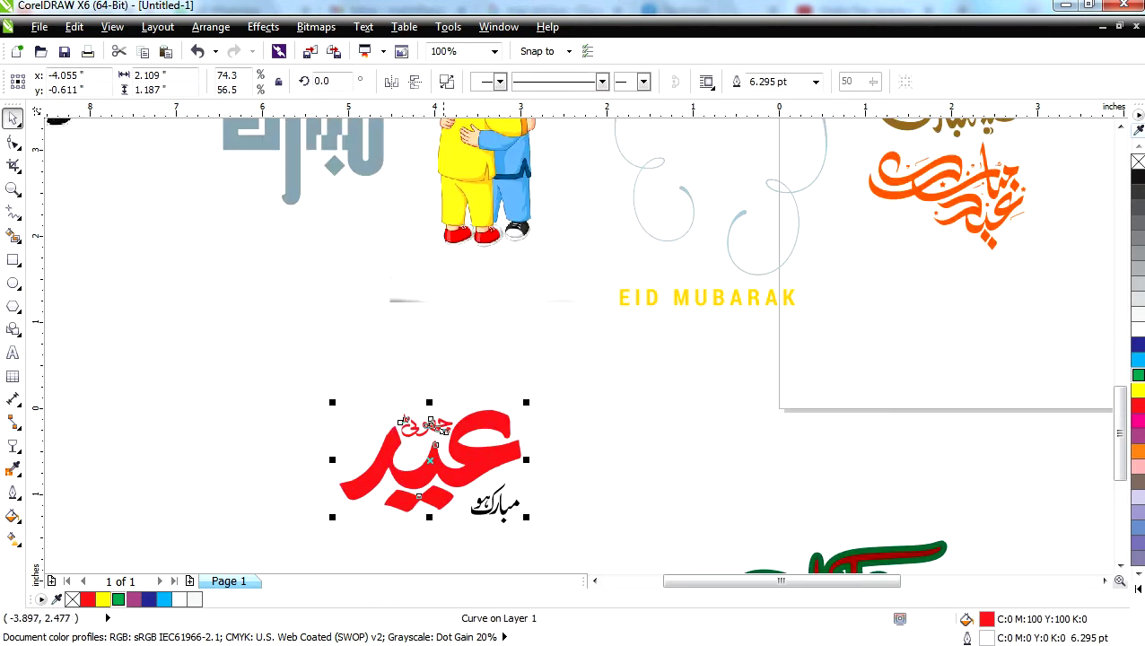
left_click(447, 82)
left_click(486, 332)
left_click_drag(335, 376, 508, 445)
key("ctrl+l")
key("Escape")
Step: Move the yellow "EID MUBARAK" text about 0.75 inch down, away from its ornament lines
left_click(707, 297)
left_click_drag(707, 298, 707, 363)
key("Escape")
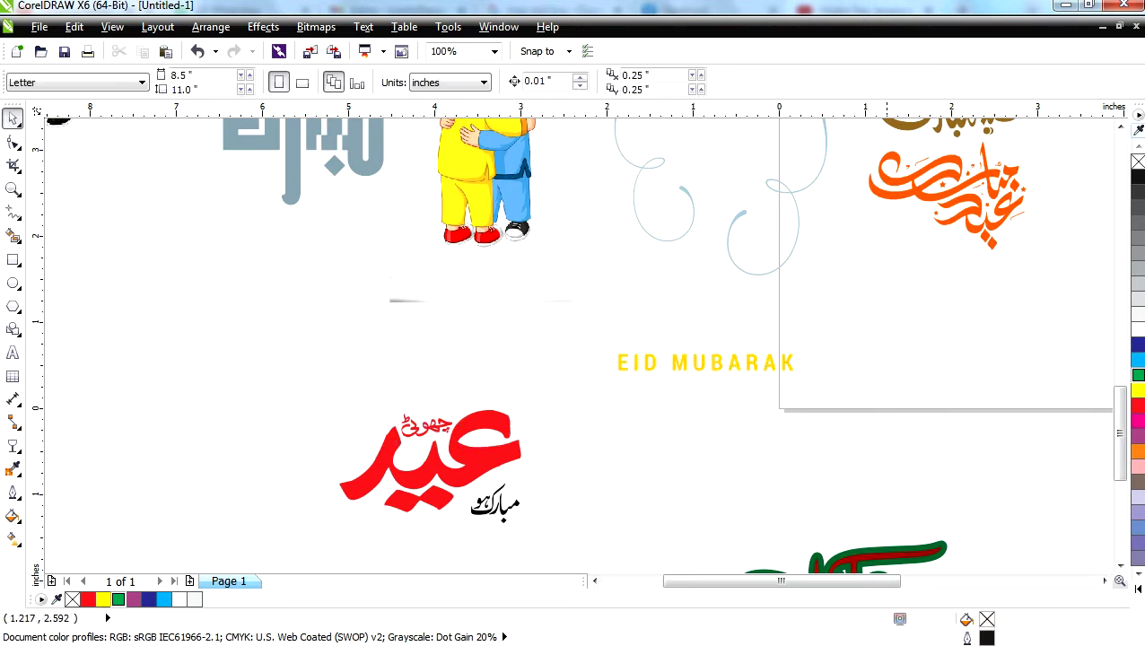
Step: Inspect the spread-out designs and select the mosque shape of the black Eid Mubarak logo
scroll(898, 213, "down", 3)
scroll(909, 197, "up", 4)
scroll(900, 167, "down", 4)
scroll(886, 187, "up", 6)
scroll(886, 187, "down", 2)
left_click(847, 255)
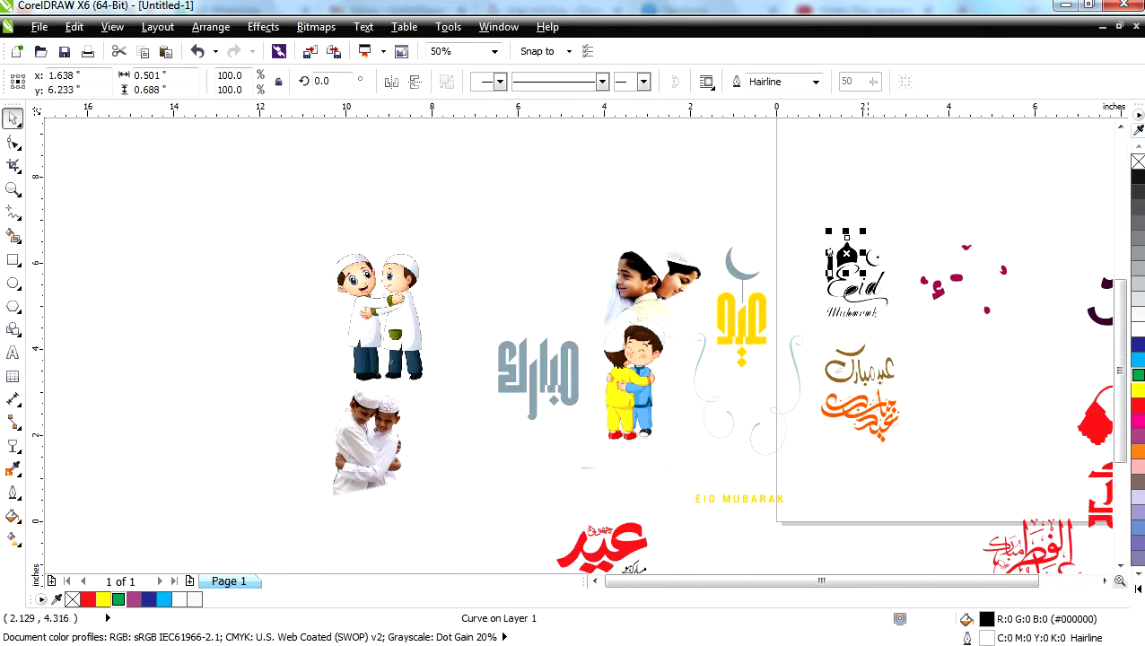
Step: Break the orange Eid Mubarak calligraphy into its separate curves for inspection and recombine them
left_click(876, 406)
scroll(878, 405, "up", 2)
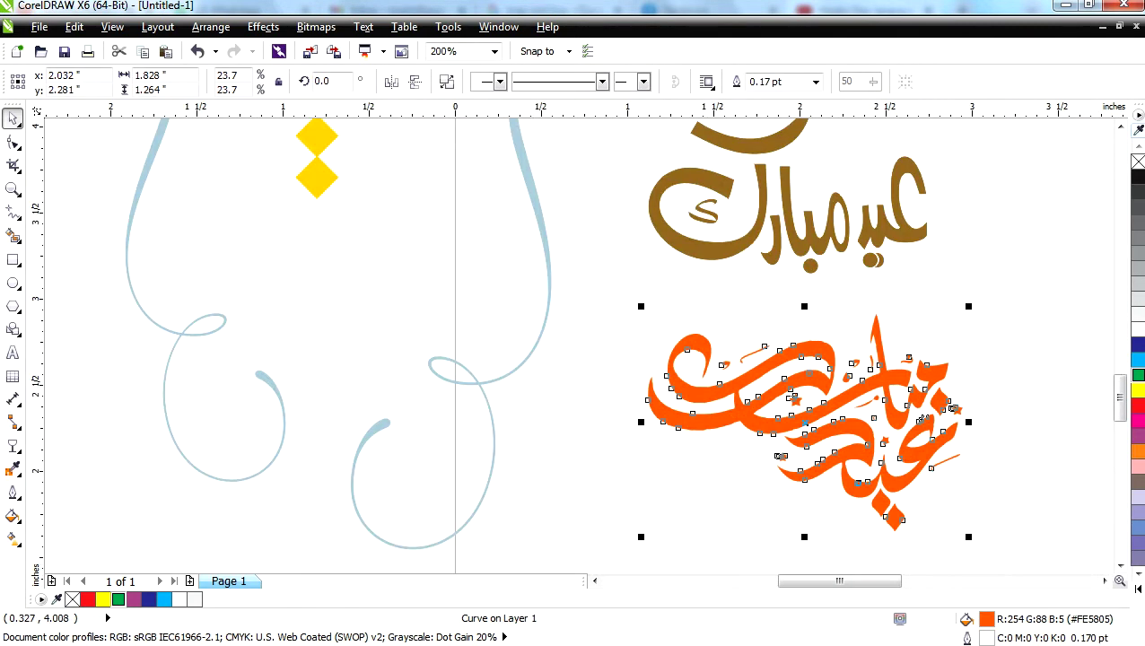
key("ctrl+k")
left_click(715, 334)
scroll(657, 409, "up", 3)
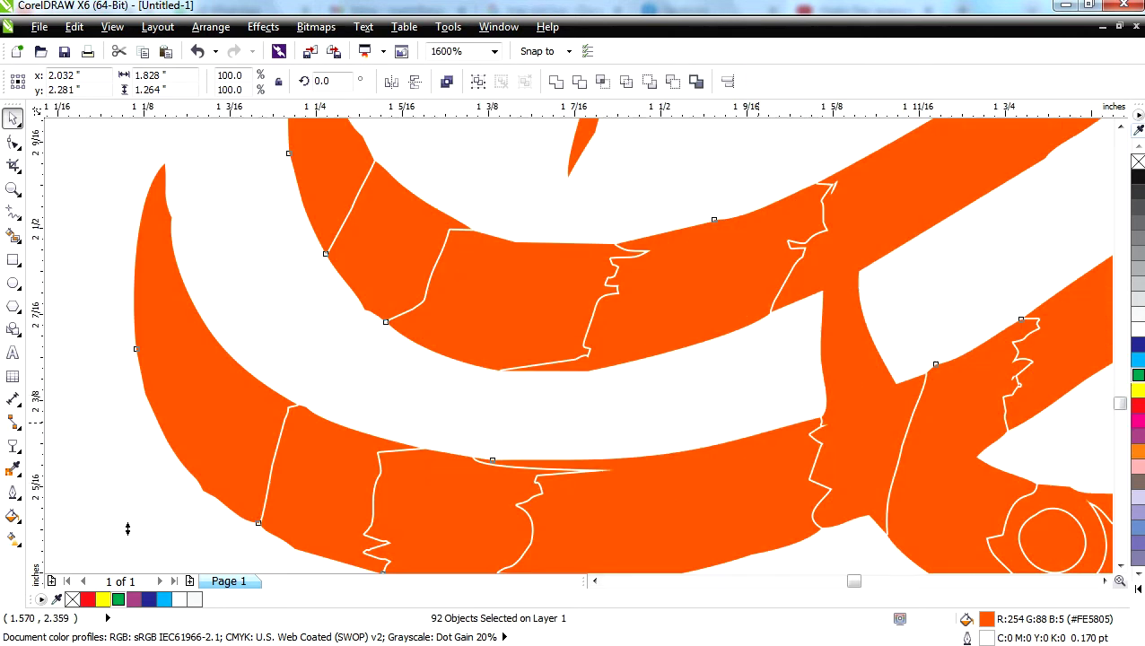
scroll(651, 340, "down", 3)
left_click(447, 81)
left_click(583, 379)
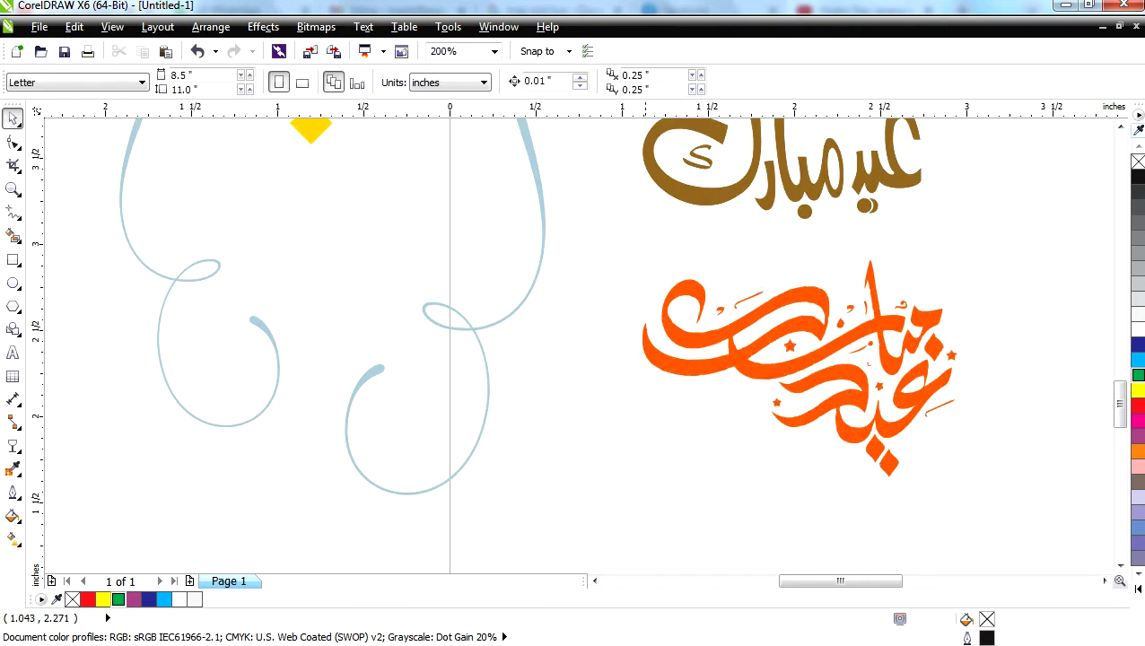
scroll(682, 328, "down", 3)
scroll(685, 296, "down", 1)
scroll(810, 393, "up", 3)
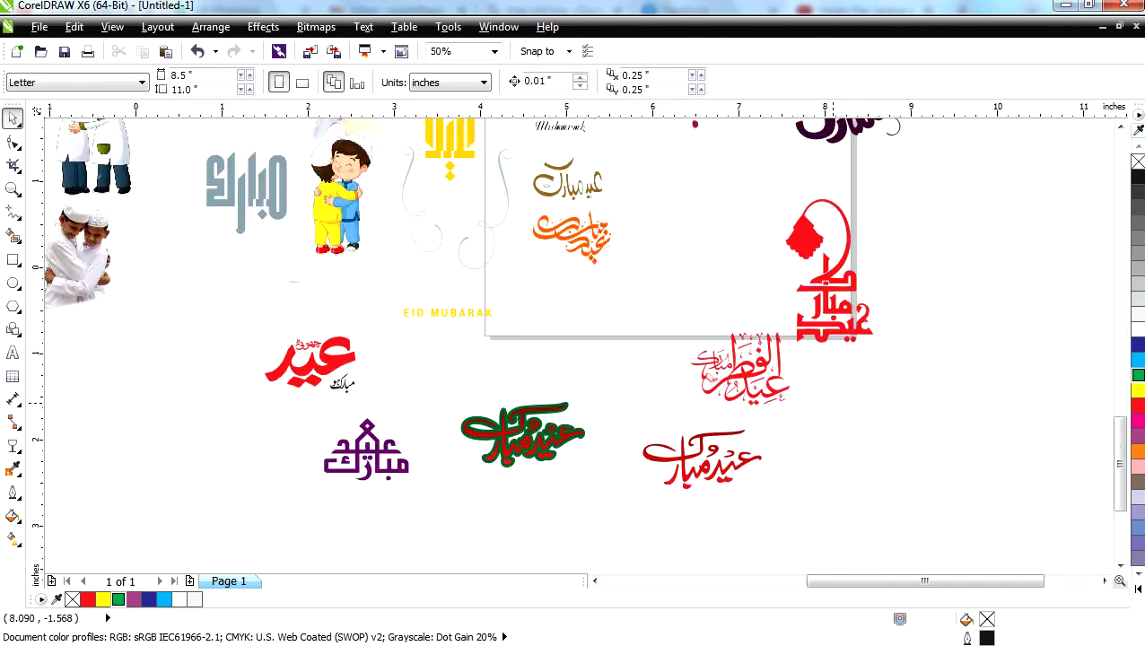
Step: Examine the red Eid al-Fitr calligraphy and its neighbouring designs up close
left_click(477, 251)
left_click_drag(153, 208, 379, 365)
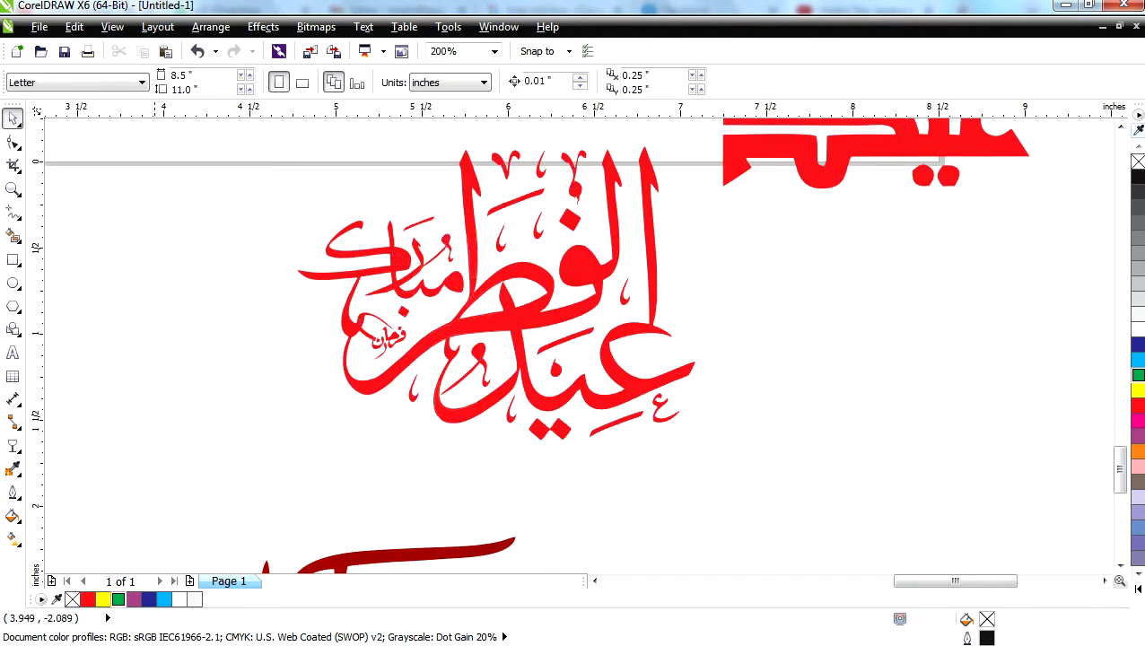
key("F4")
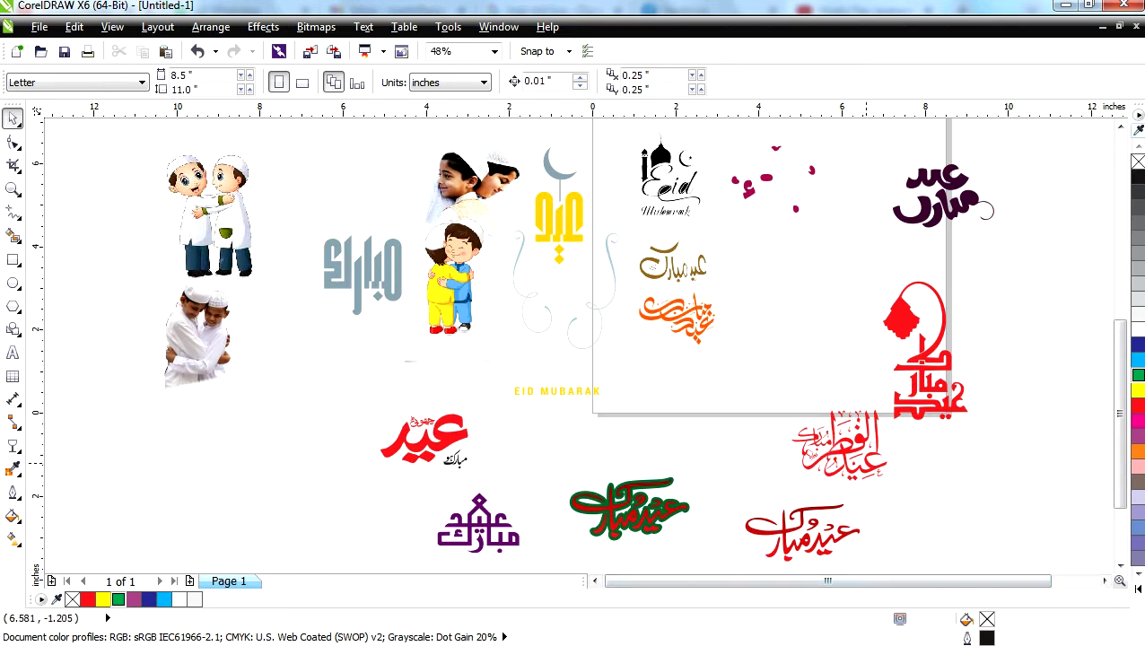
scroll(862, 465, "up", 6)
scroll(862, 465, "down", 3)
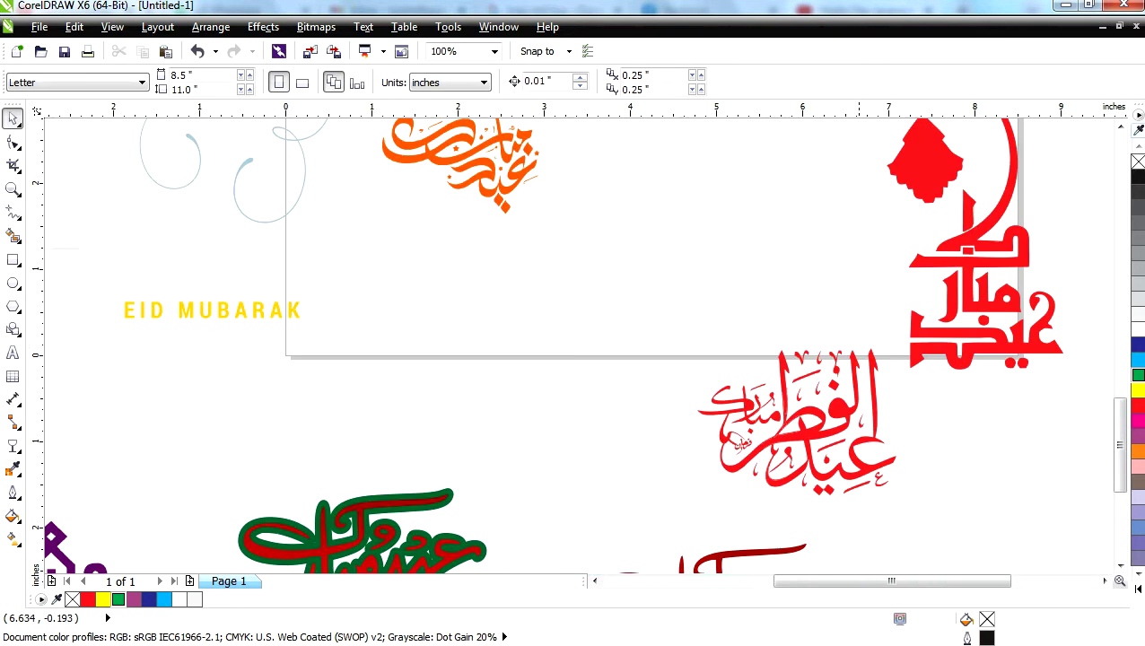
scroll(853, 377, "up", 2)
left_click(841, 379)
scroll(853, 381, "down", 1)
scroll(889, 322, "down", 1)
left_click(900, 291)
scroll(893, 332, "up", 1)
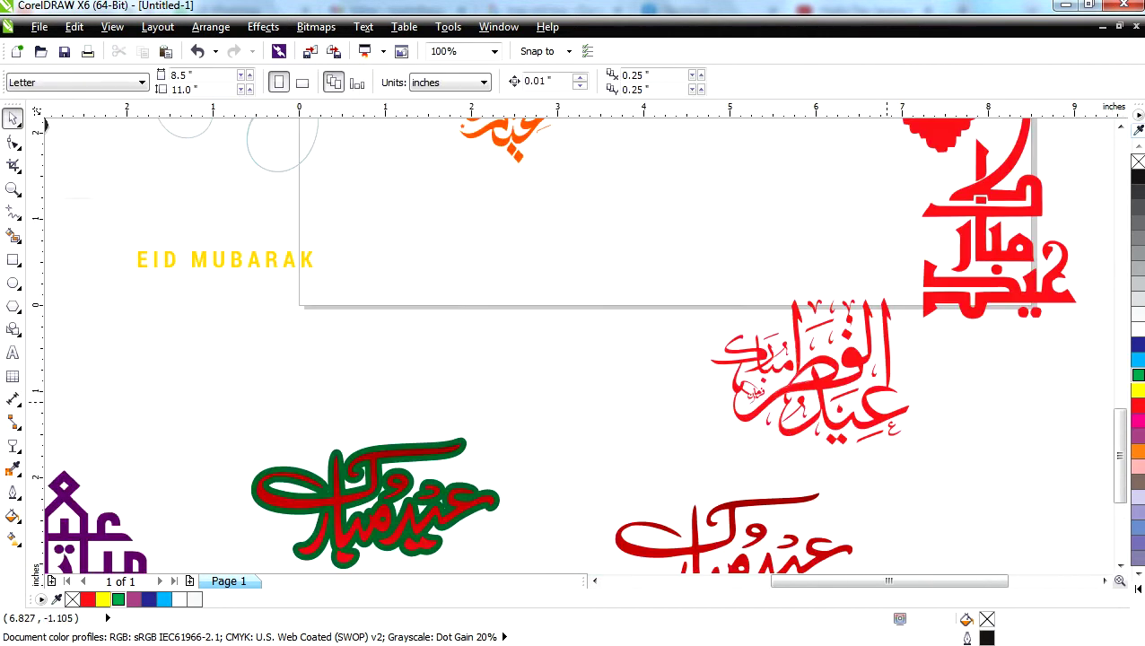
scroll(891, 326, "up", 3)
scroll(891, 327, "down", 3)
scroll(877, 347, "down", 2)
scroll(709, 303, "up", 3)
Step: Move the brown Eid Mubarak calligraphy about 1.8 inches right and 0.25 inch down, away from the orange design
left_click(667, 299)
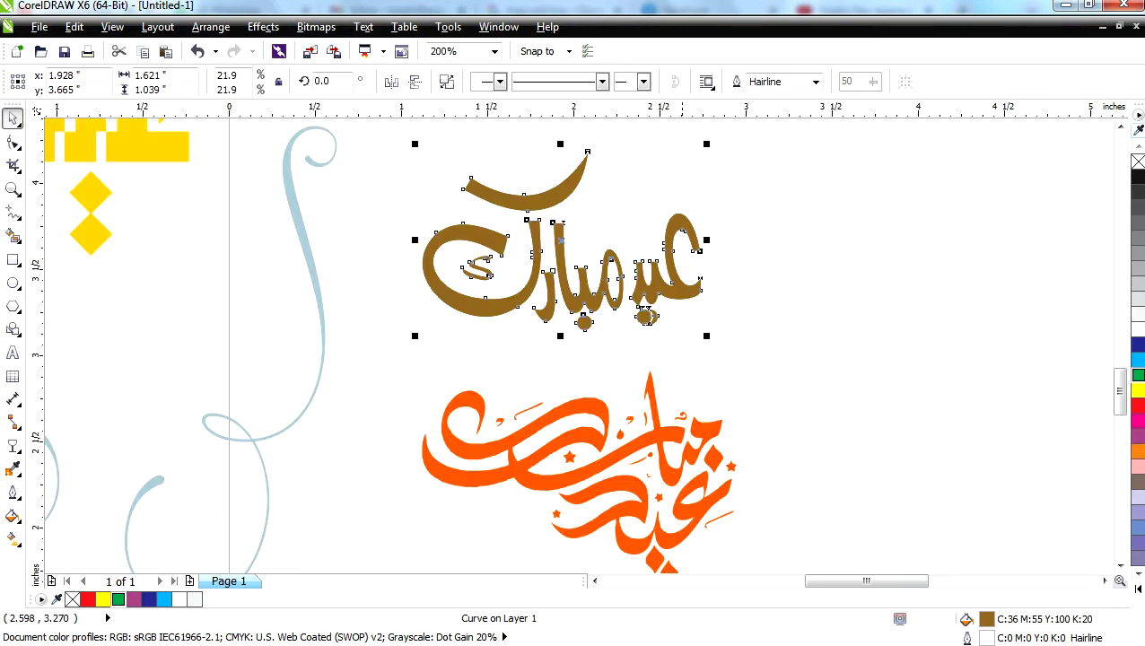
left_click_drag(688, 290, 996, 331)
key("Escape")
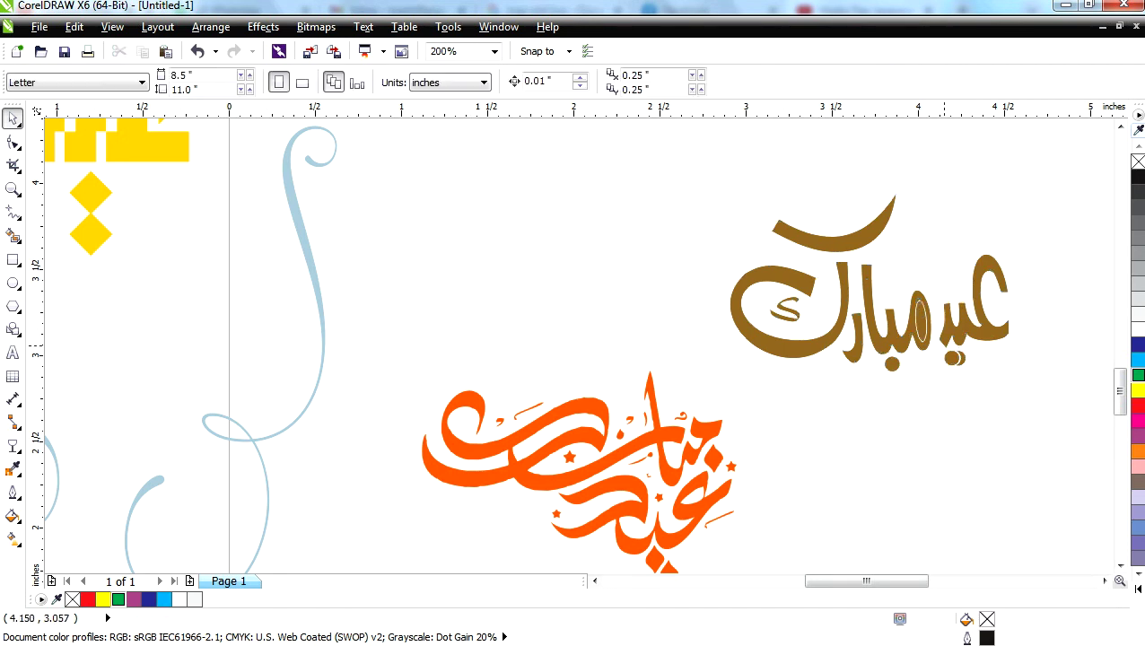
Step: Examine the curve quality of the brown calligraphy's letters and dots up close
scroll(961, 358, "up", 2)
left_click_drag(963, 358, 981, 382)
key("Up")
key("Down")
key("Down")
left_click(806, 433)
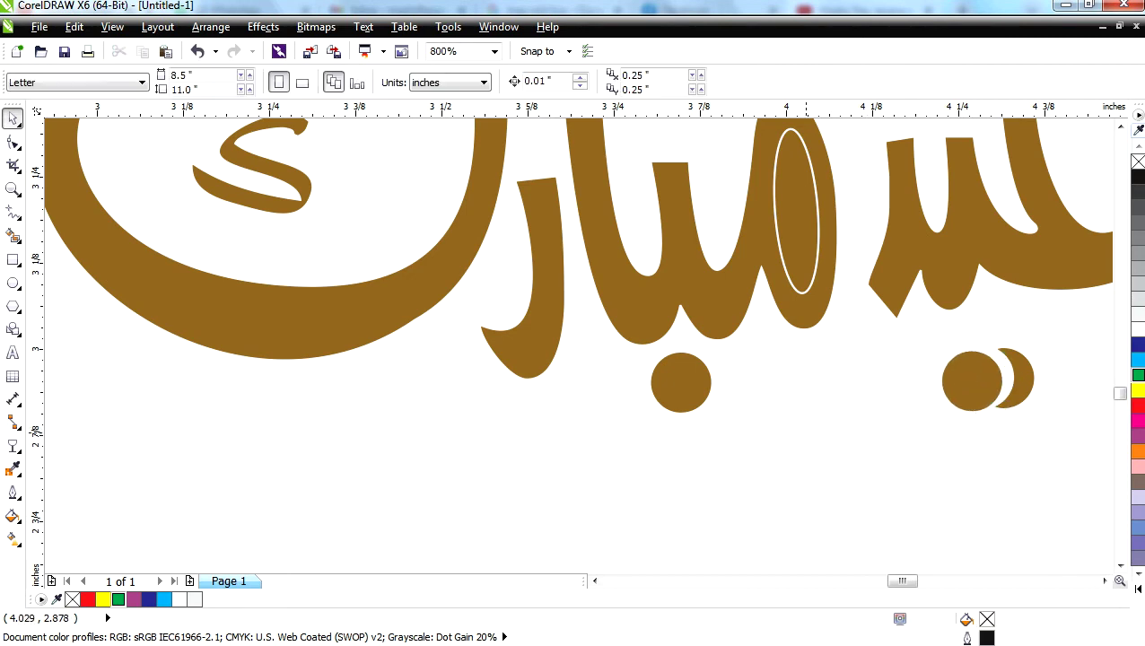
scroll(806, 433, "down", 2)
key("F4")
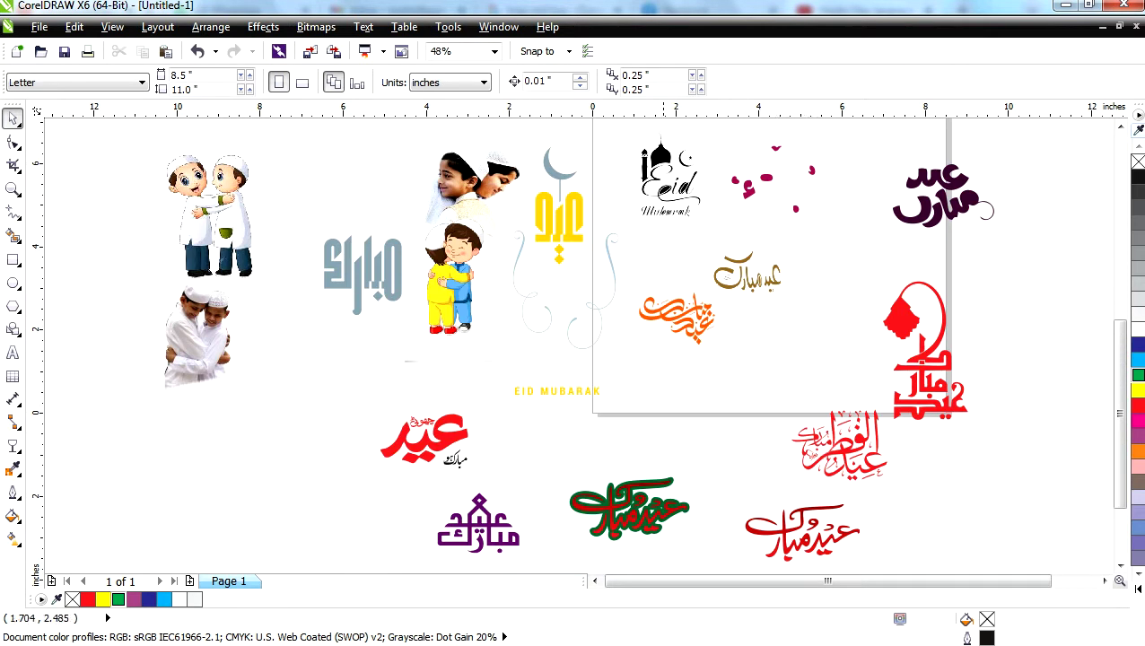
Step: Select the separate curves of the orange Eid Mubarak calligraphy, combine them and clear the selection
scroll(664, 309, "up", 5)
scroll(676, 304, "down", 5)
left_click(712, 372)
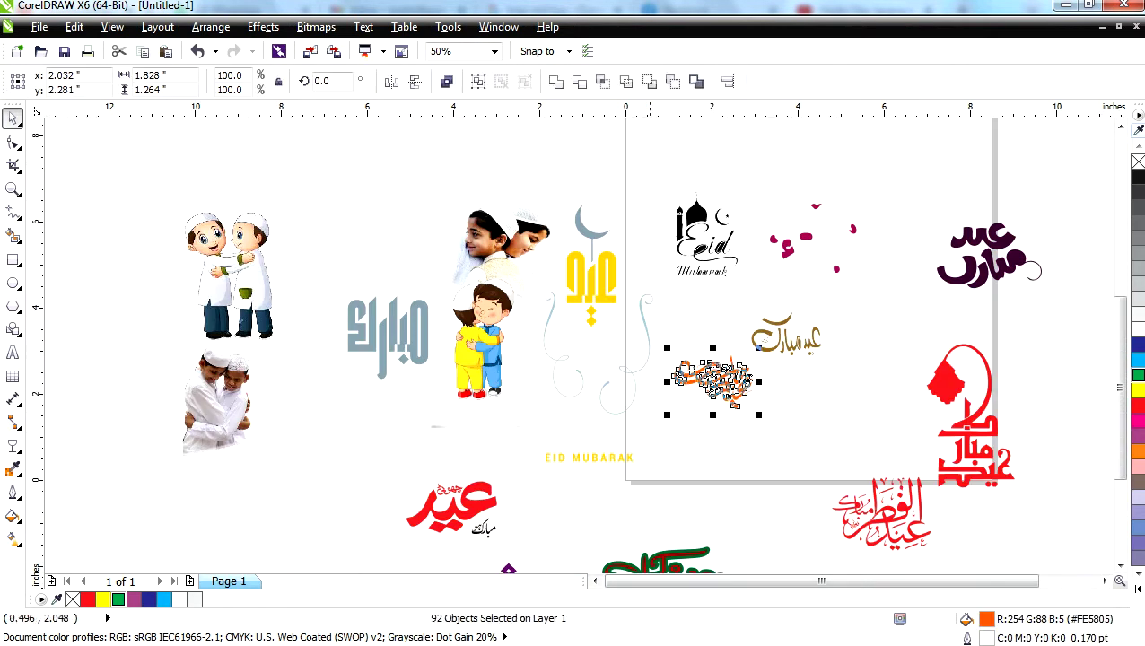
key("Escape")
scroll(720, 378, "up", 3)
scroll(720, 378, "down", 2)
left_click_drag(835, 377, 593, 244)
left_click(447, 82)
scroll(689, 343, "down", 1)
left_click(711, 392)
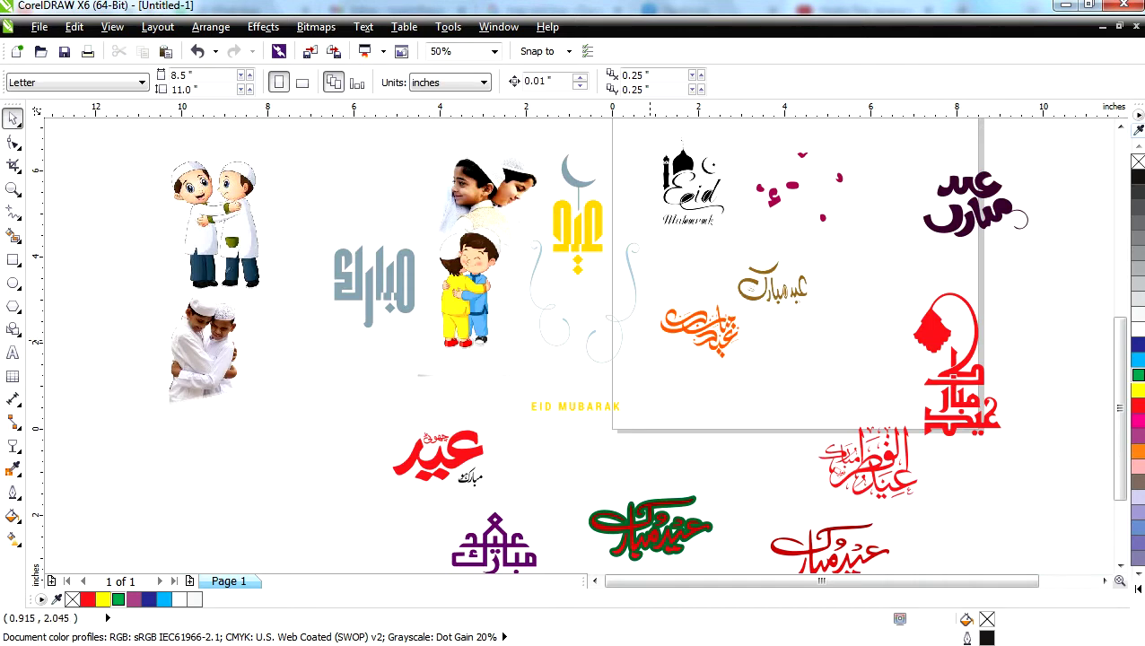
Step: Add a line of 24 pt Arial text stating the file's password in the empty area beside the designs, and highlight the password
scroll(574, 269, "up", 4)
scroll(558, 208, "down", 6)
key("F8")
scroll(433, 283, "down", 2)
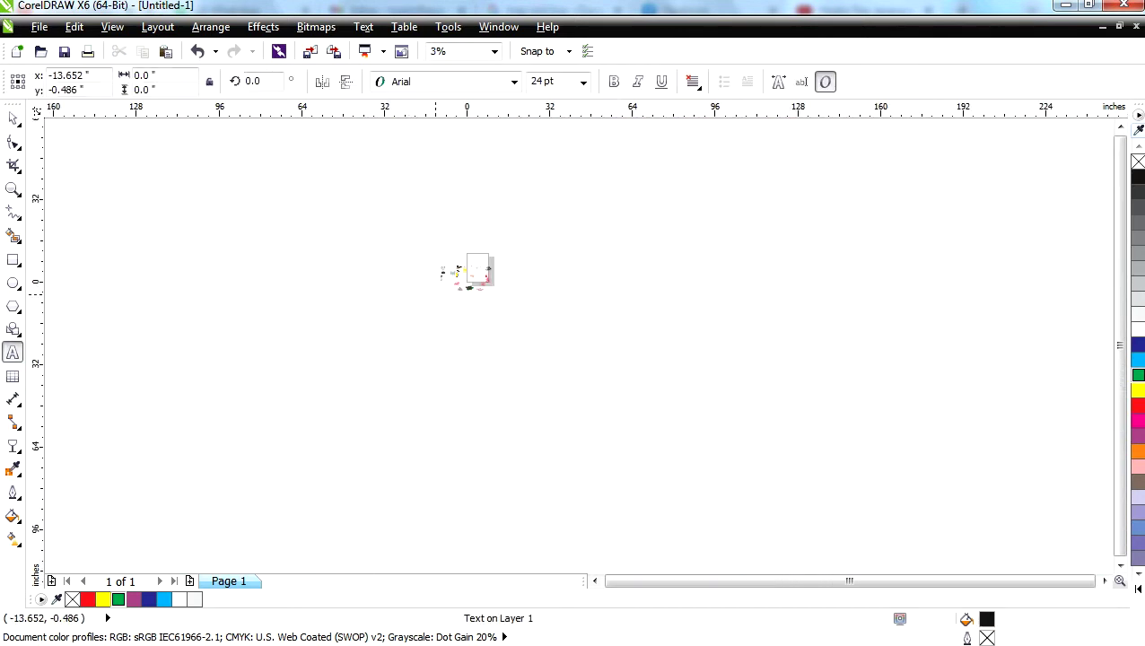
left_click(433, 283)
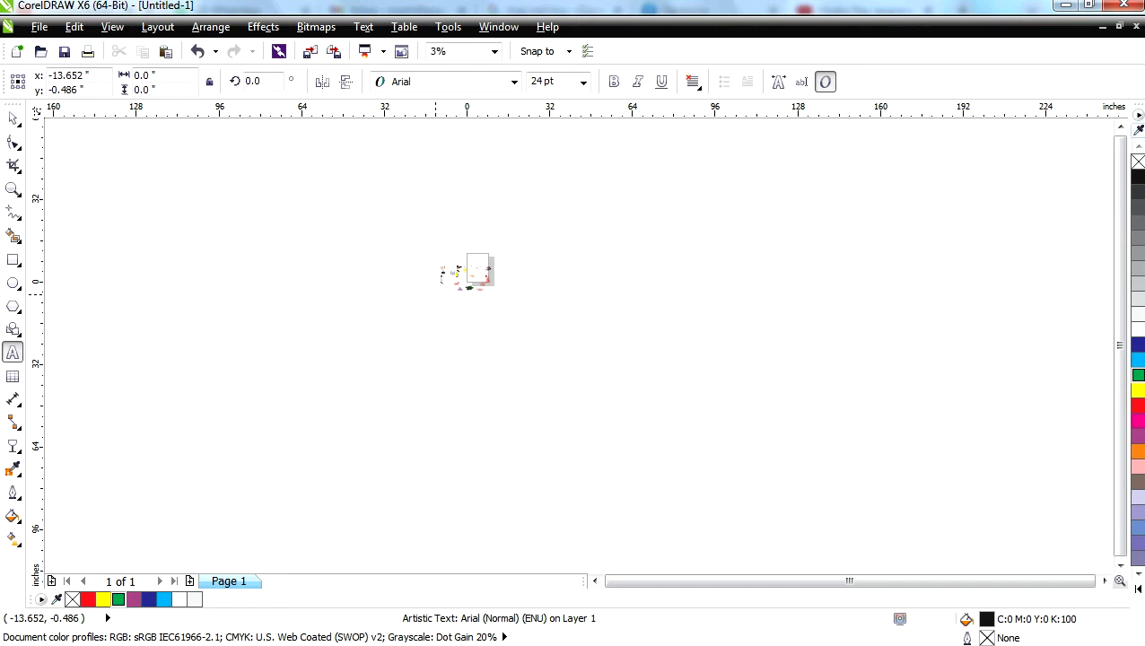
scroll(457, 271, "up", 8)
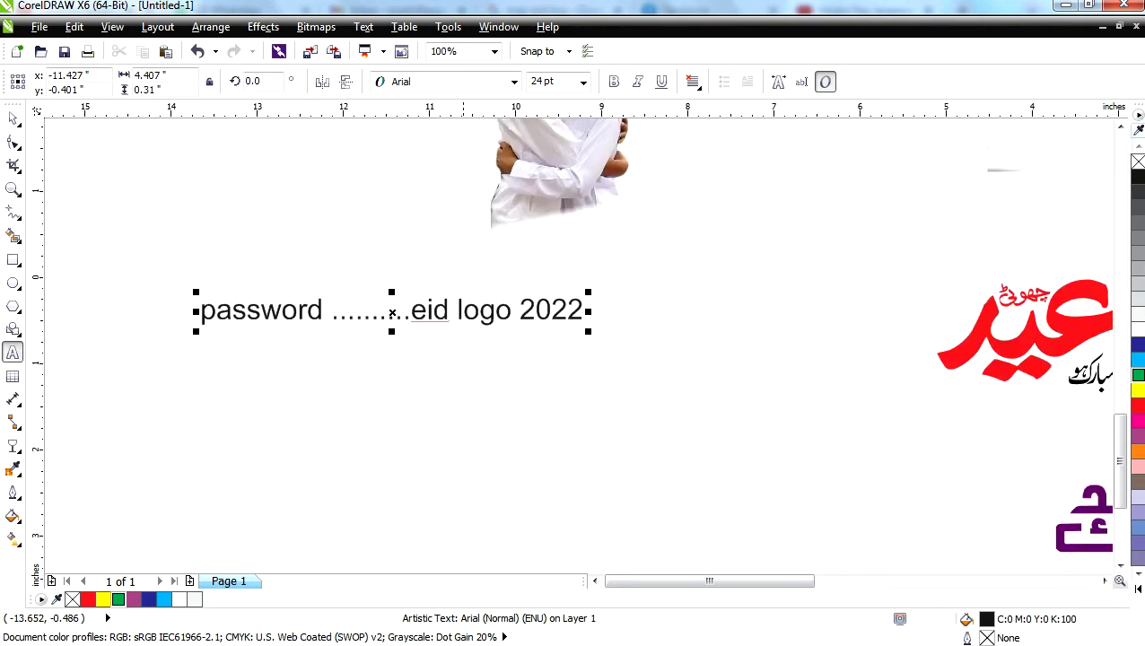
scroll(460, 350, "up", 1)
left_click_drag(367, 272, 794, 278)
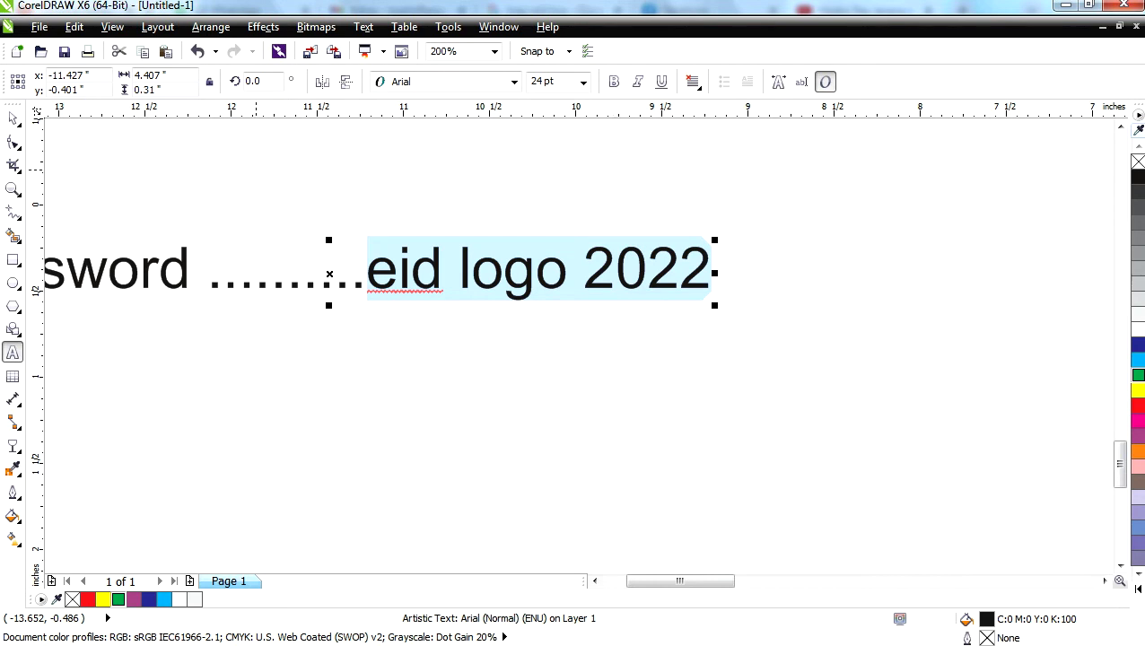
Step: Delete the password text line and bring all designs back into view
left_click(13, 118)
key("Delete")
scroll(609, 266, "down", 2)
key("F4")
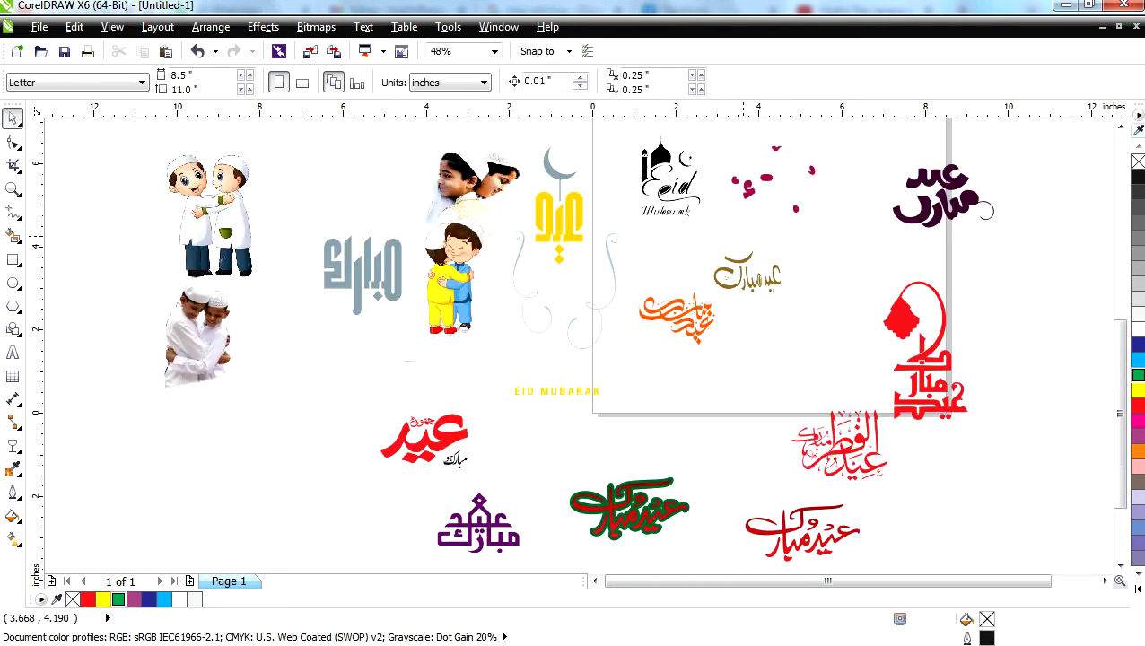
Step: Break the dark purple Eid Mubarak calligraphy apart and move its upper word about 1.2 inches left and 1.1 inches up
scroll(745, 239, "up", 1)
scroll(728, 143, "down", 3)
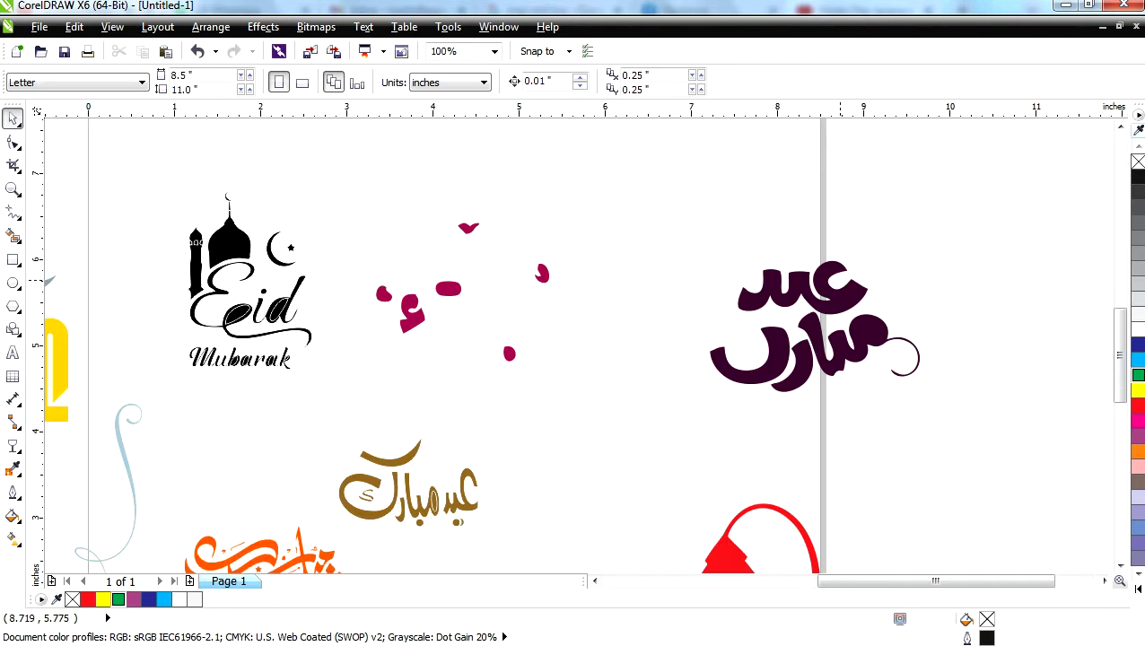
left_click(833, 297)
key("ctrl+k")
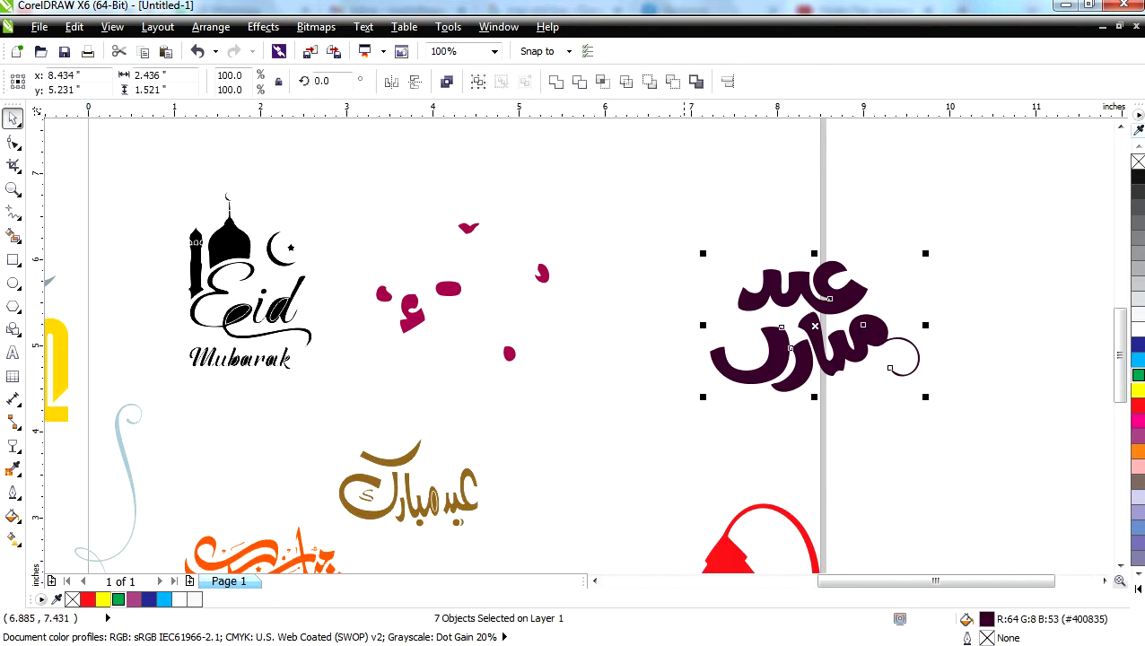
key("Escape")
left_click_drag(866, 296, 766, 205)
scroll(884, 320, "down", 2)
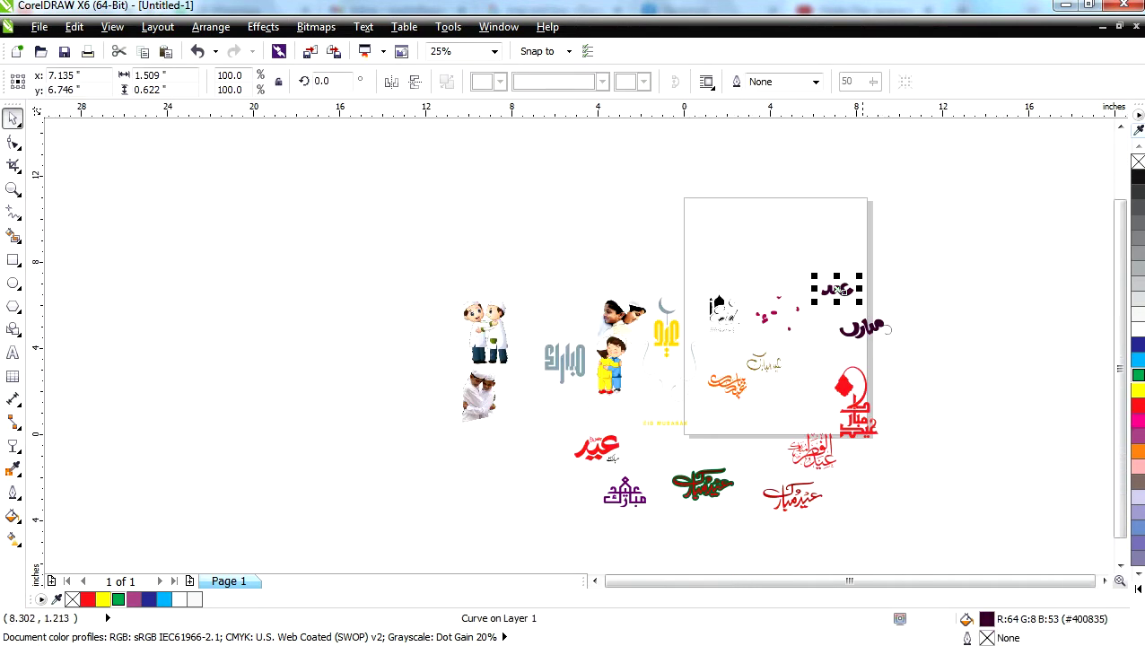
Step: Break the tall red Eid Mubarak calligraphy with the hanging ornament apart
scroll(866, 415, "up", 2)
left_click(862, 389)
left_click(447, 82)
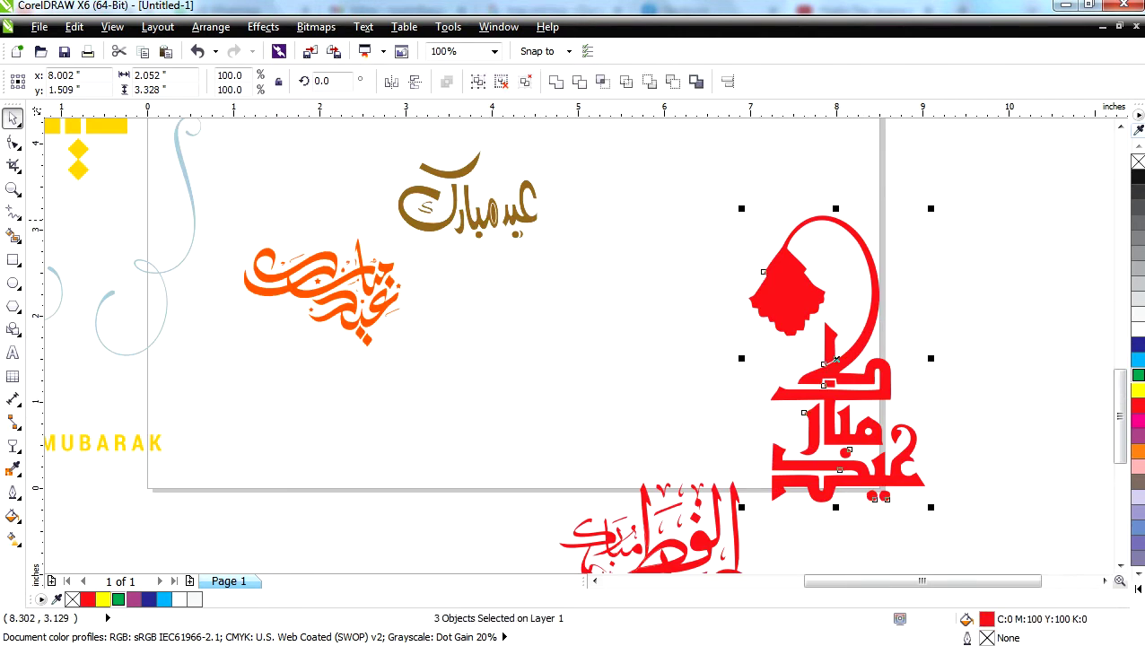
left_click(923, 230)
Step: Separate the tall red calligraphy's pieces further and place the large upper piece across the page's right edge
left_click_drag(806, 283, 696, 245)
left_click(448, 82)
left_click(915, 239)
key("Escape")
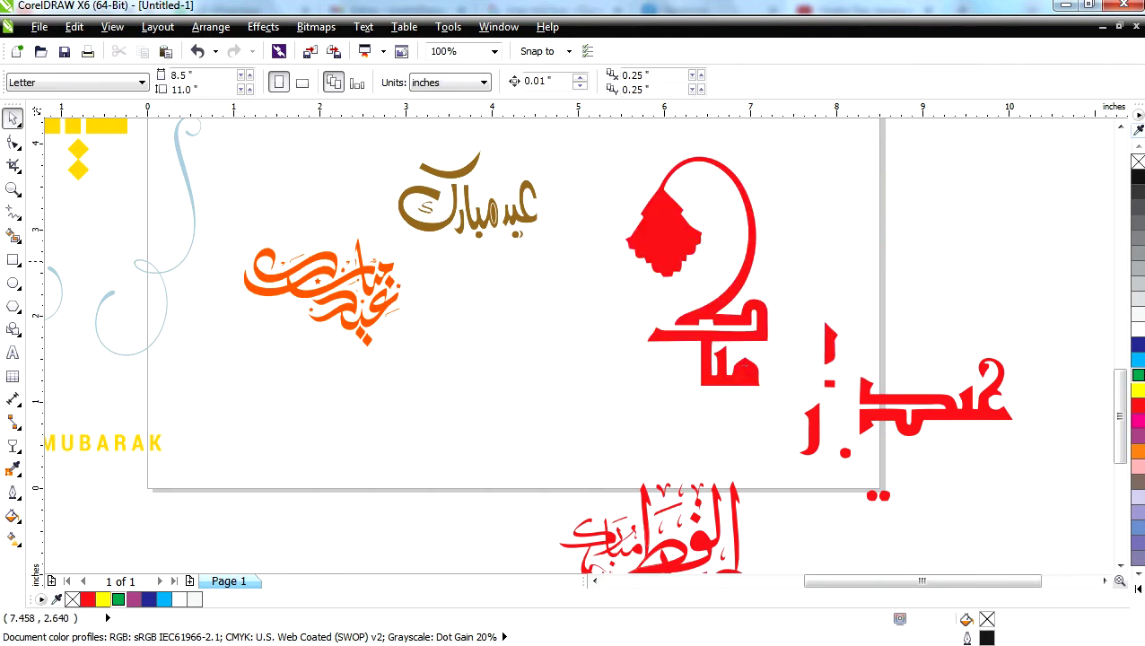
left_click_drag(755, 316, 979, 245)
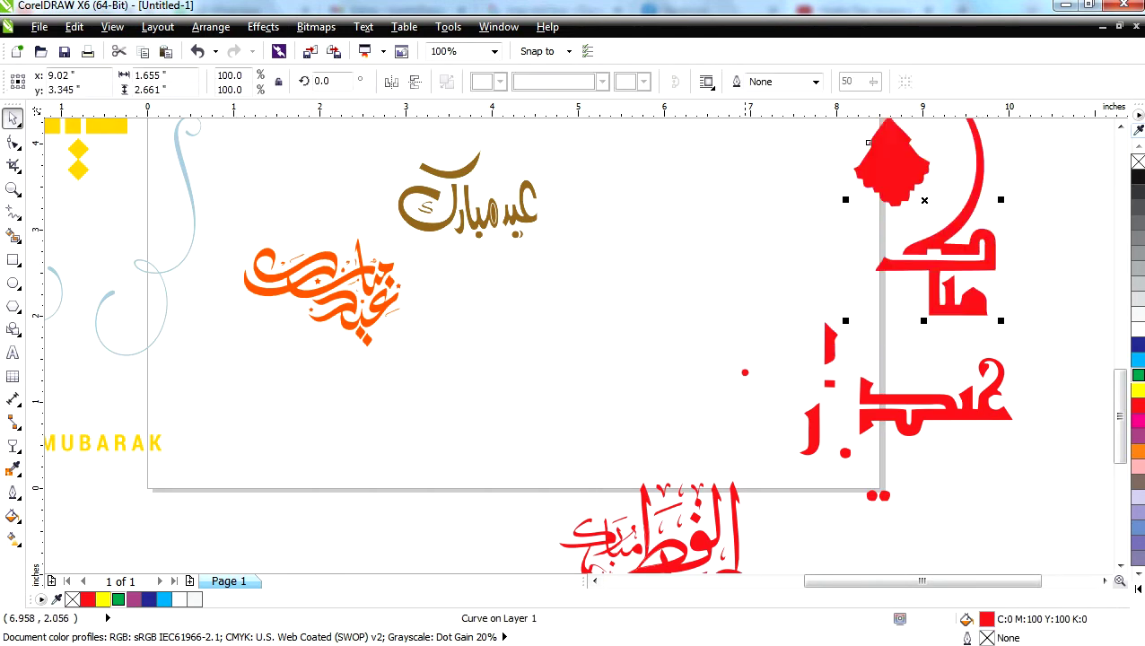
scroll(747, 313, "down", 1)
scroll(560, 297, "up", 3)
scroll(560, 299, "down", 3)
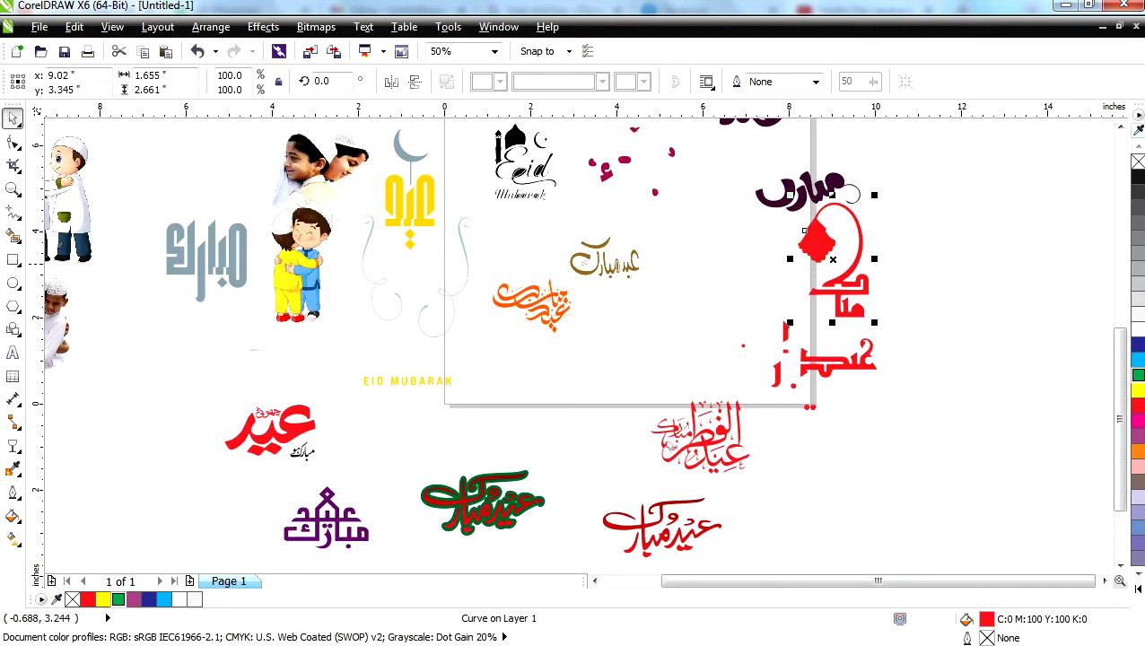
Step: Move the photo of the two boys' heads from above the hugging cartoon children to the area below the purple logo's left side
left_click(341, 191)
scroll(341, 191, "down", 1)
left_click_drag(341, 191, 265, 387)
scroll(339, 348, "up", 2)
scroll(338, 348, "up", 2)
scroll(305, 324, "down", 3)
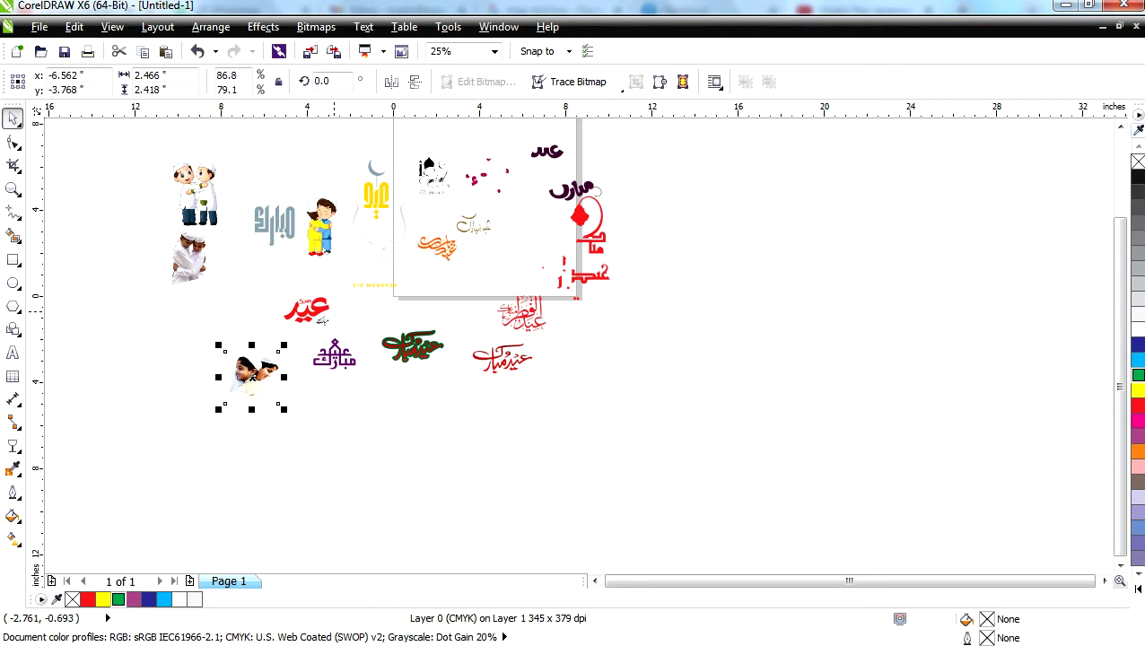
Step: Spread the red Eid logo's parts by moving its main word, small red word, black text and pair of dots separately
scroll(273, 313, "up", 3)
left_click_drag(404, 270, 809, 310)
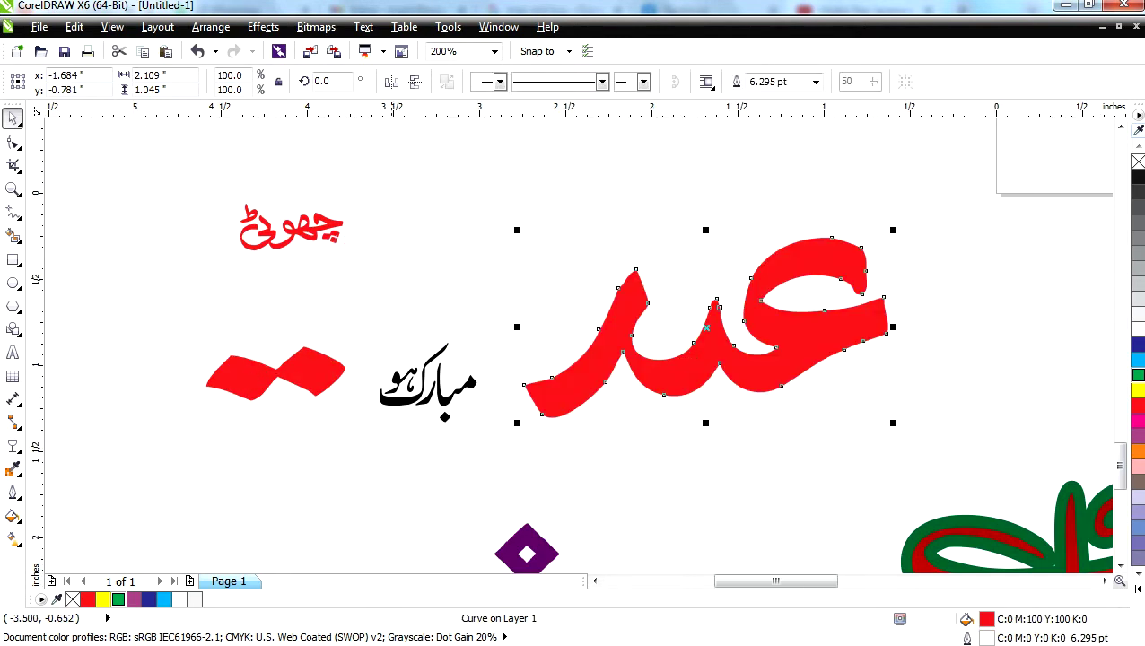
left_click_drag(295, 229, 178, 184)
left_click_drag(411, 395, 516, 300)
left_click_drag(308, 369, 573, 236)
left_click(573, 232)
scroll(319, 198, "down", 2)
scroll(319, 200, "down", 1)
Step: Move the photo of the two hugging boys in white about 0.8 inch right and 0.7 inch down
scroll(211, 166, "up", 4)
left_click_drag(209, 154, 479, 395)
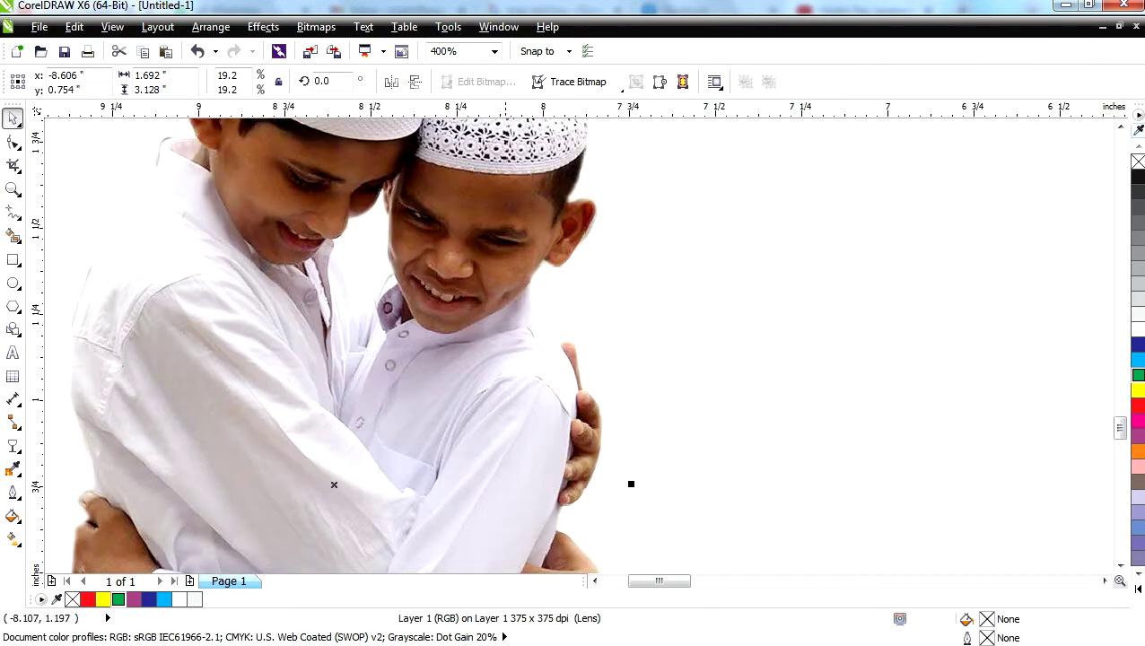
scroll(509, 330, "up", 2)
scroll(669, 225, "down", 3)
scroll(674, 220, "down", 5)
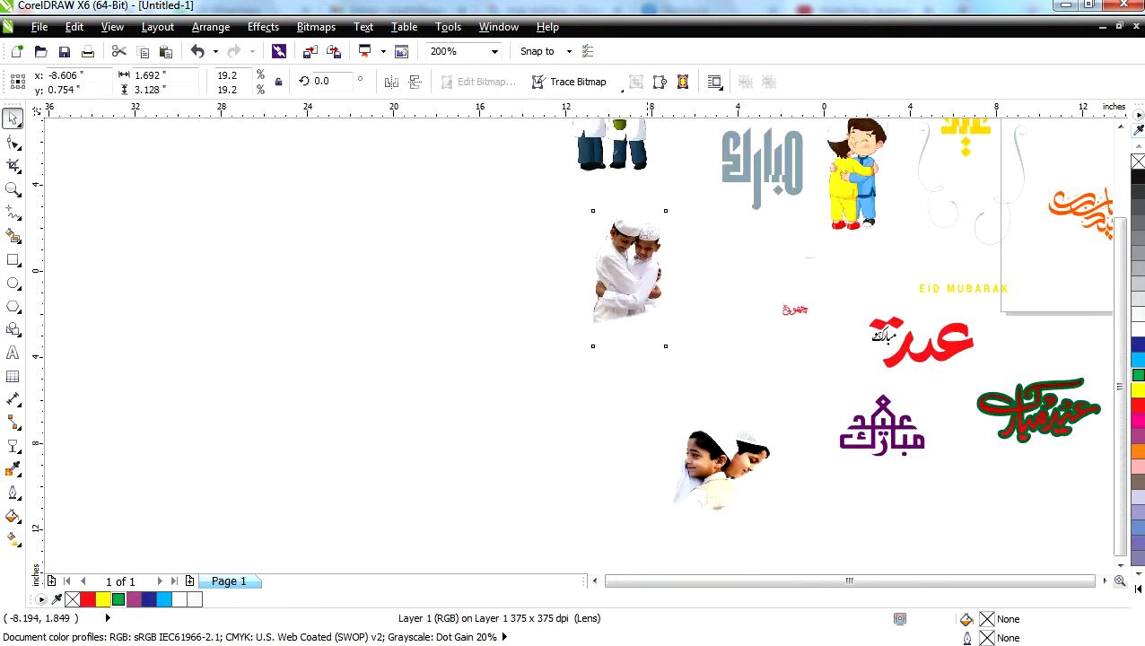
Step: Survey the cartoon figures, photos and calligraphy designs spread around the page
scroll(691, 296, "up", 6)
scroll(696, 307, "down", 3)
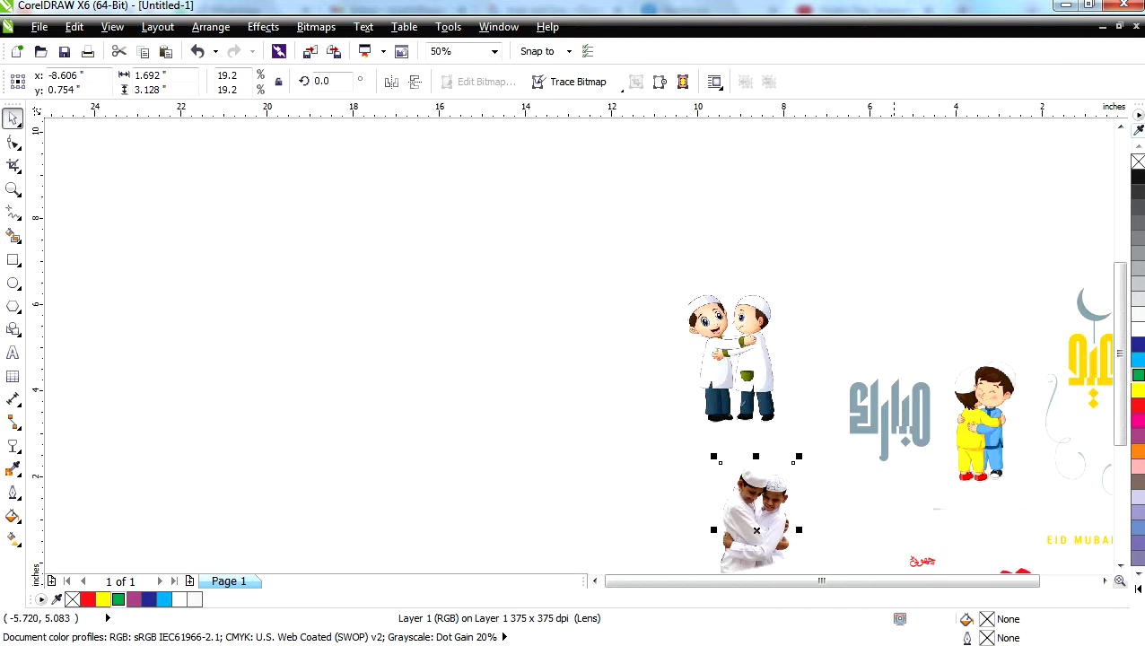
scroll(1033, 413, "up", 3)
scroll(552, 211, "down", 3)
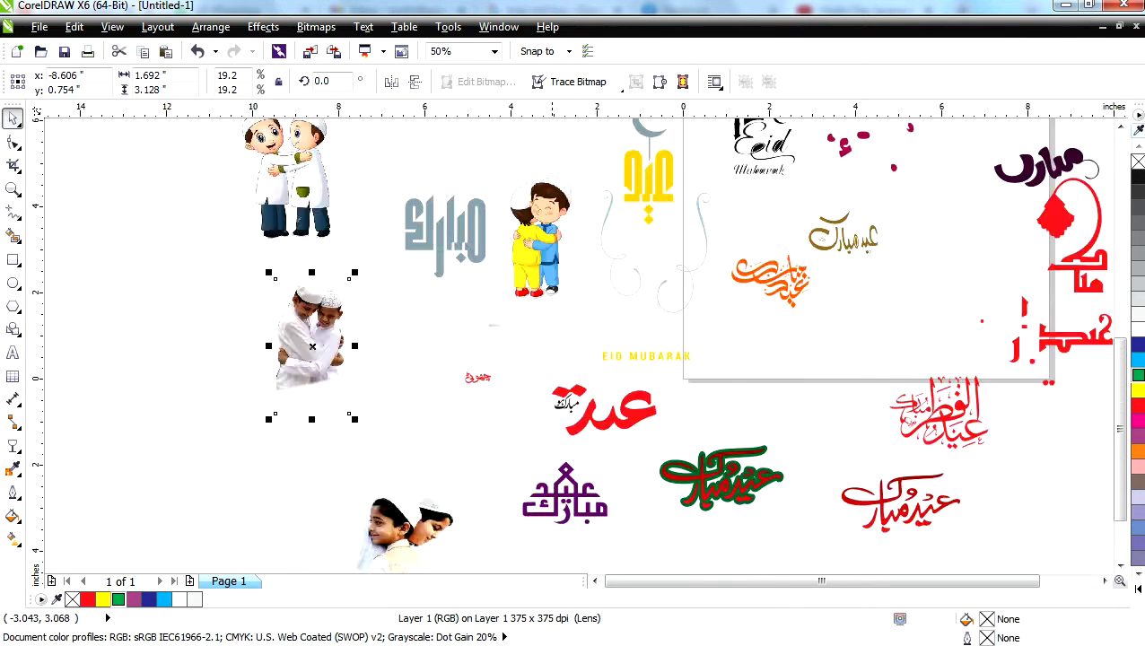
scroll(553, 260, "down", 2)
scroll(618, 273, "up", 4)
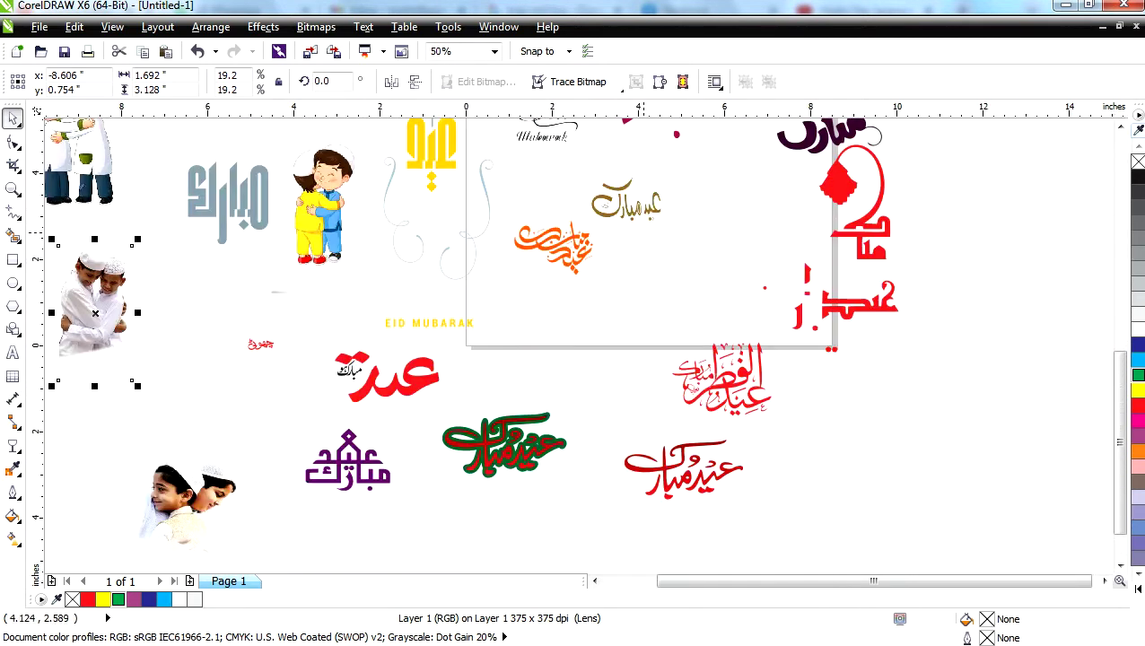
scroll(598, 218, "up", 1)
scroll(574, 235, "down", 2)
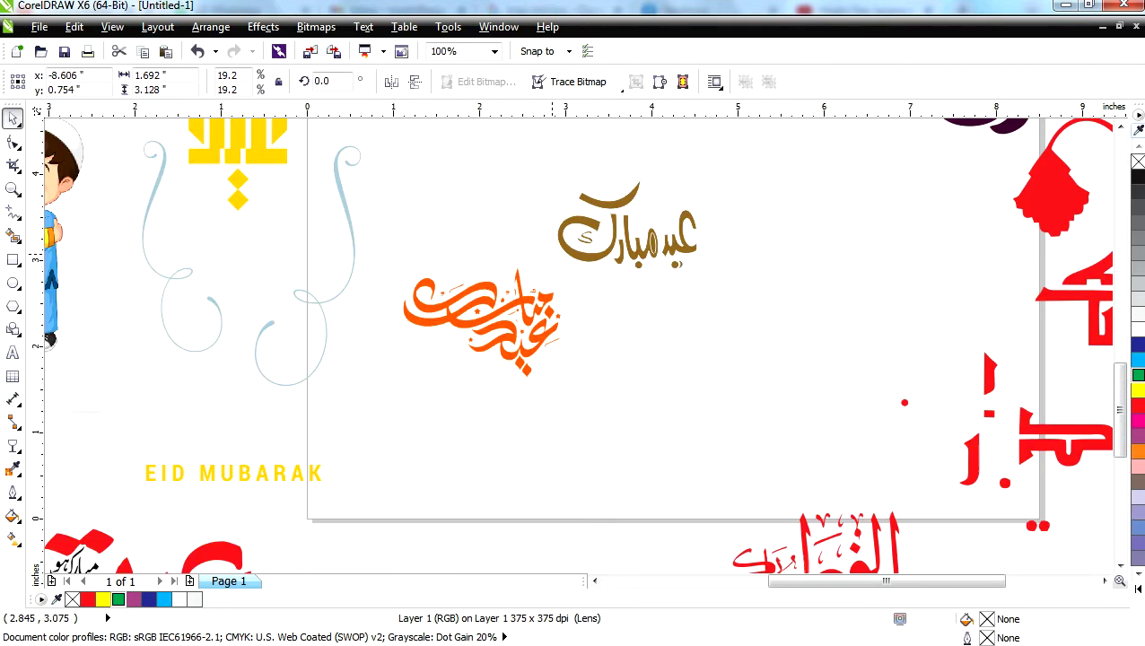
Step: Spread the black Eid Mubarak logo's parts by moving the mosque dome right and the large letter E left
scroll(688, 398, "down", 1)
scroll(557, 193, "up", 4)
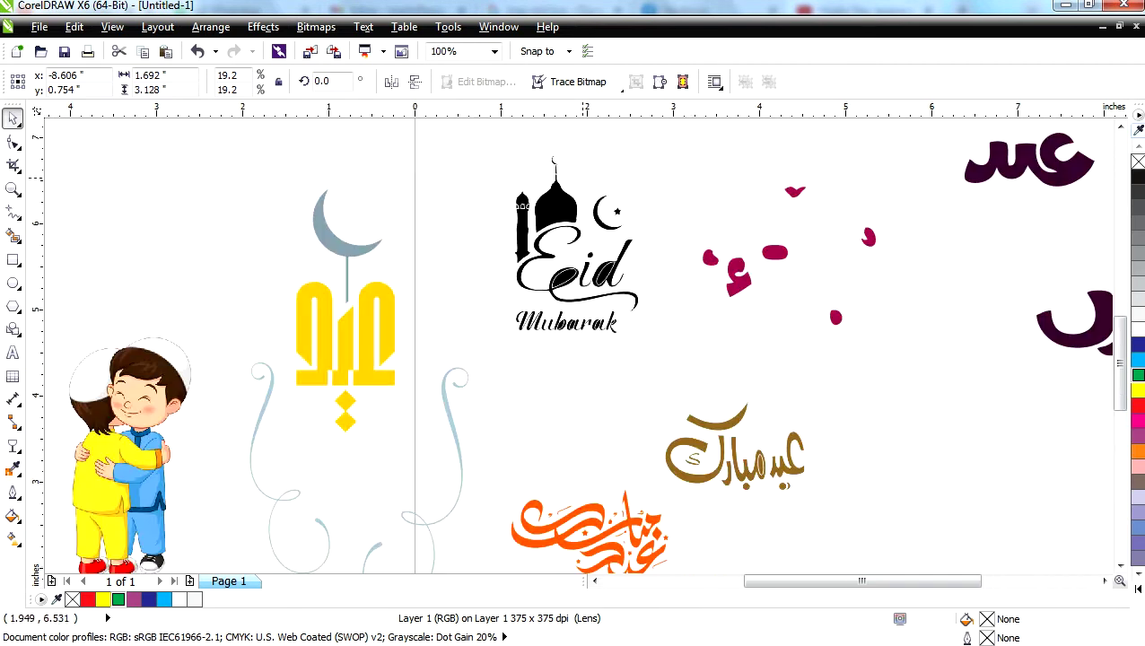
scroll(467, 292, "down", 2)
left_click_drag(512, 261, 742, 185)
left_click_drag(552, 277, 256, 194)
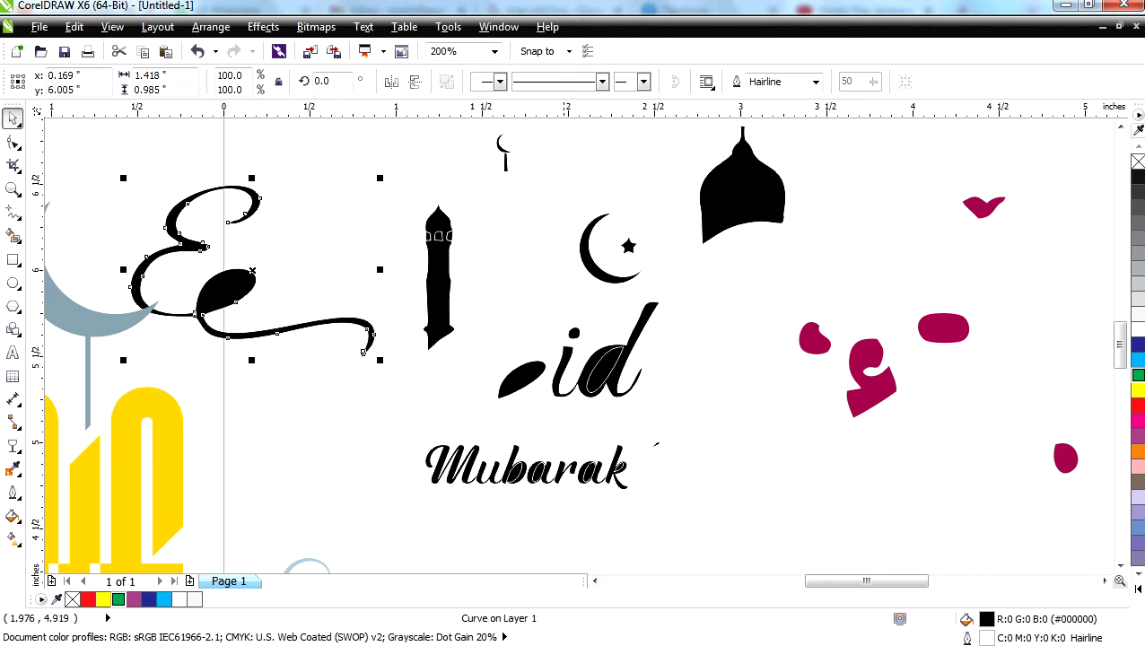
Step: Move the letter "r" up and right out of the black word "Mubarak", and shift a piece of the neighbouring "a"
scroll(562, 473, "up", 2)
left_click_drag(562, 472, 860, 312)
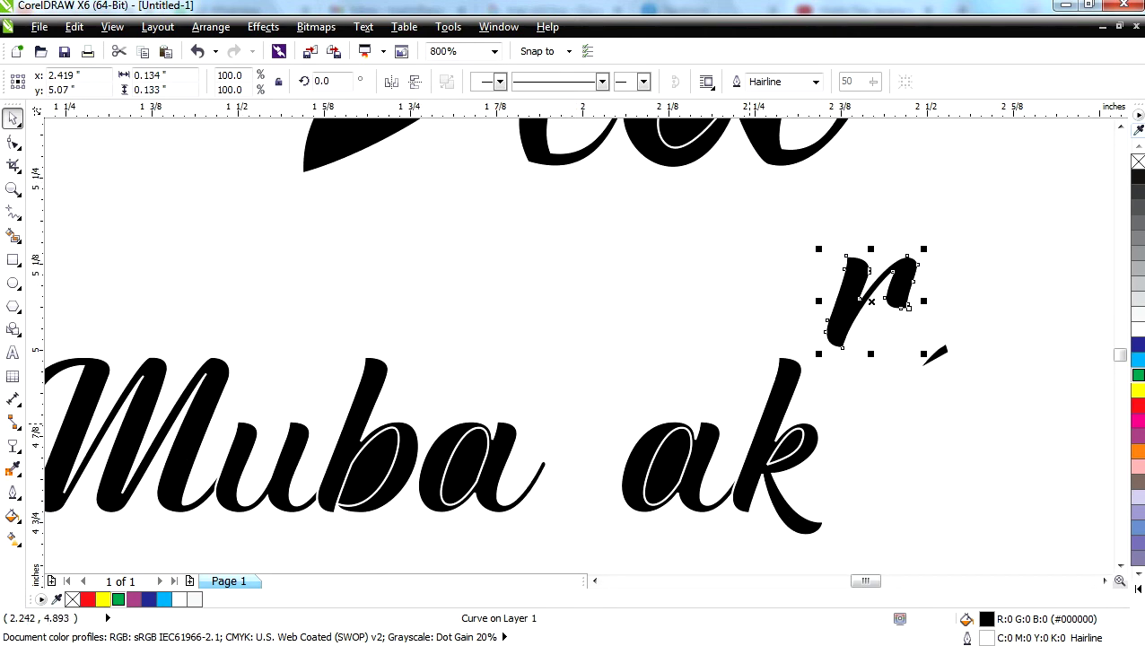
left_click_drag(695, 451, 744, 366)
Step: Move two more pieces of the black Eid lettering, one to the left and a small leaf-shaped one downwards
scroll(662, 310, "down", 3)
scroll(449, 498, "up", 2)
left_click_drag(591, 311, 230, 253)
left_click_drag(444, 305, 381, 441)
scroll(467, 351, "down", 2)
scroll(936, 376, "down", 2)
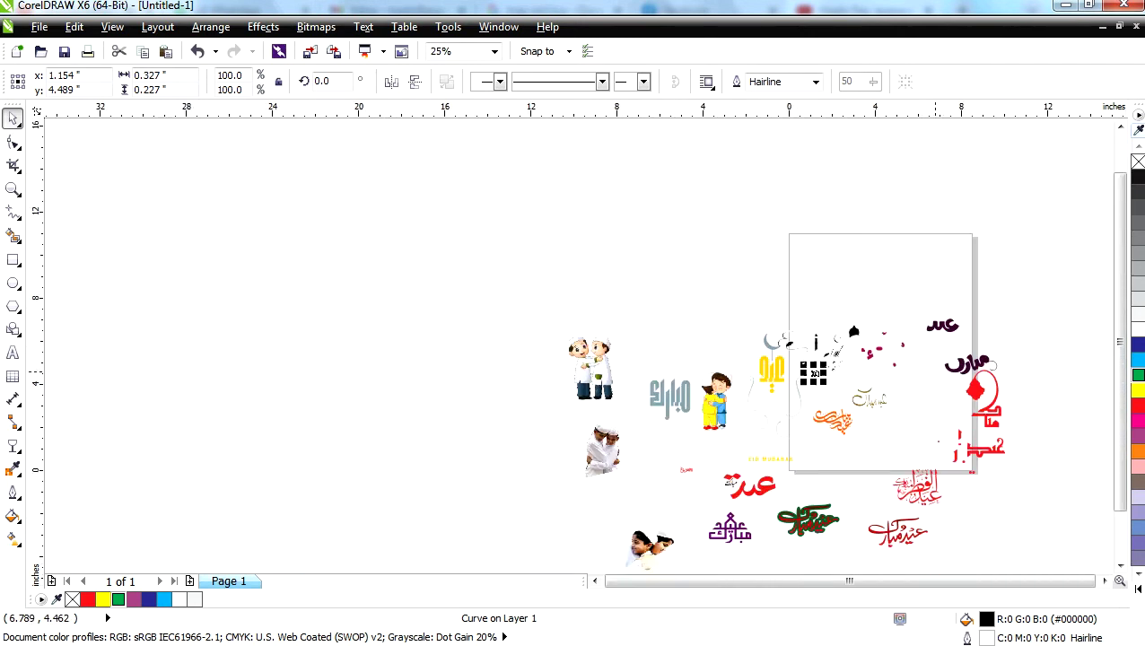
key("F4")
scroll(635, 466, "up", 2)
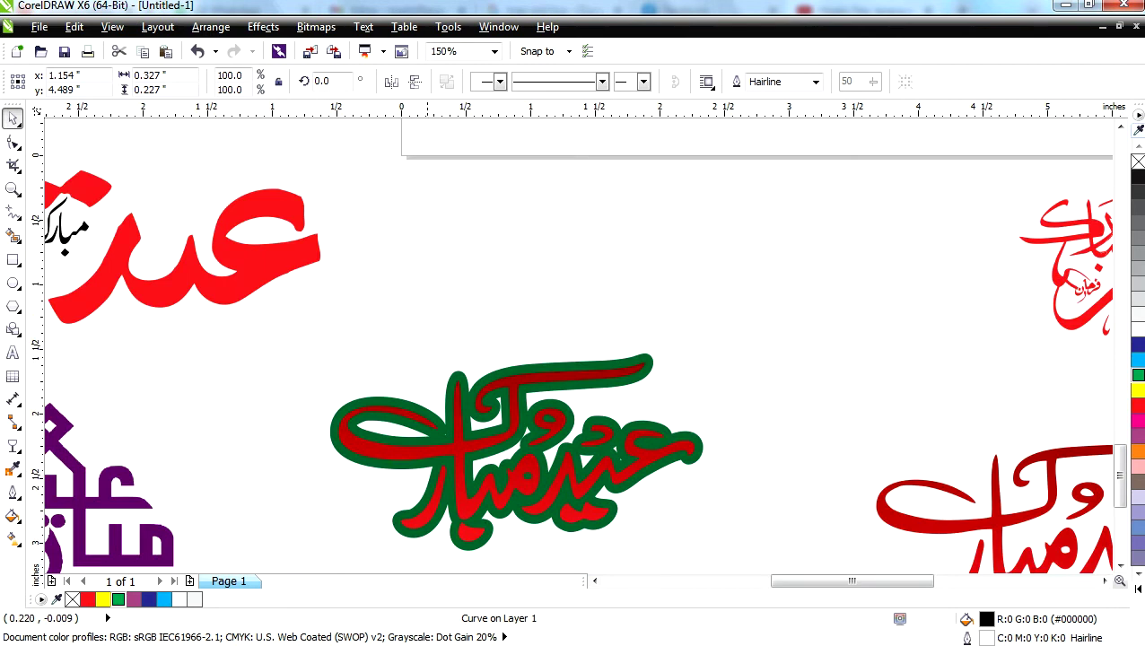
Step: Remove the thick green outline from the red gradient Eid Mubarak calligraphy below the page
left_click(583, 471)
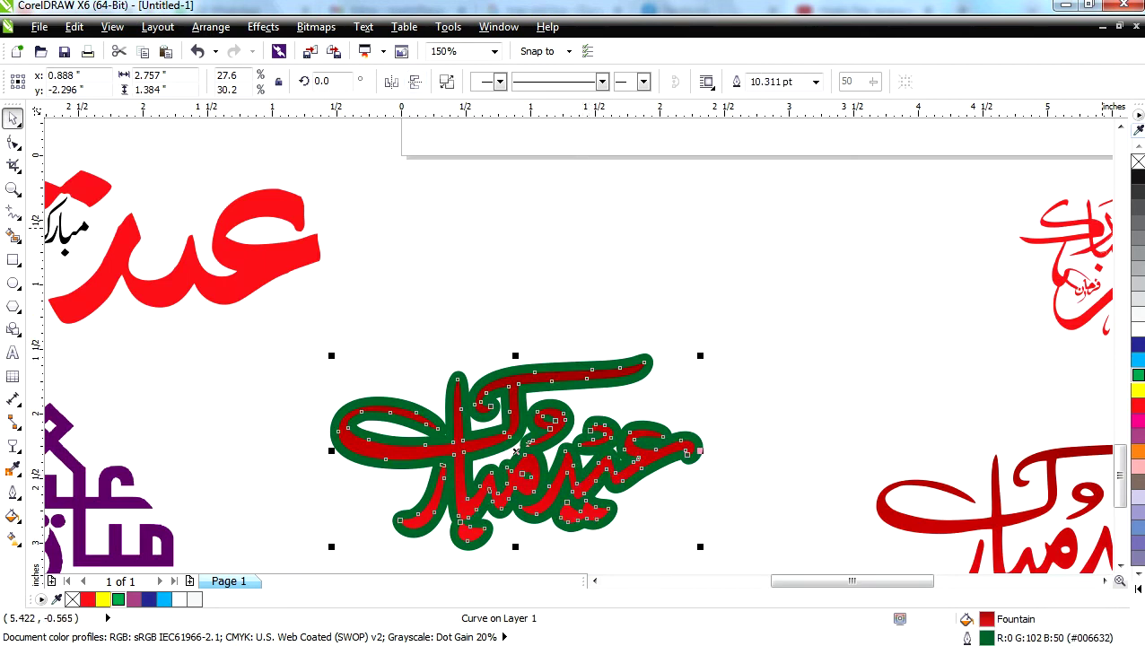
right_click(1139, 158)
left_click(811, 207)
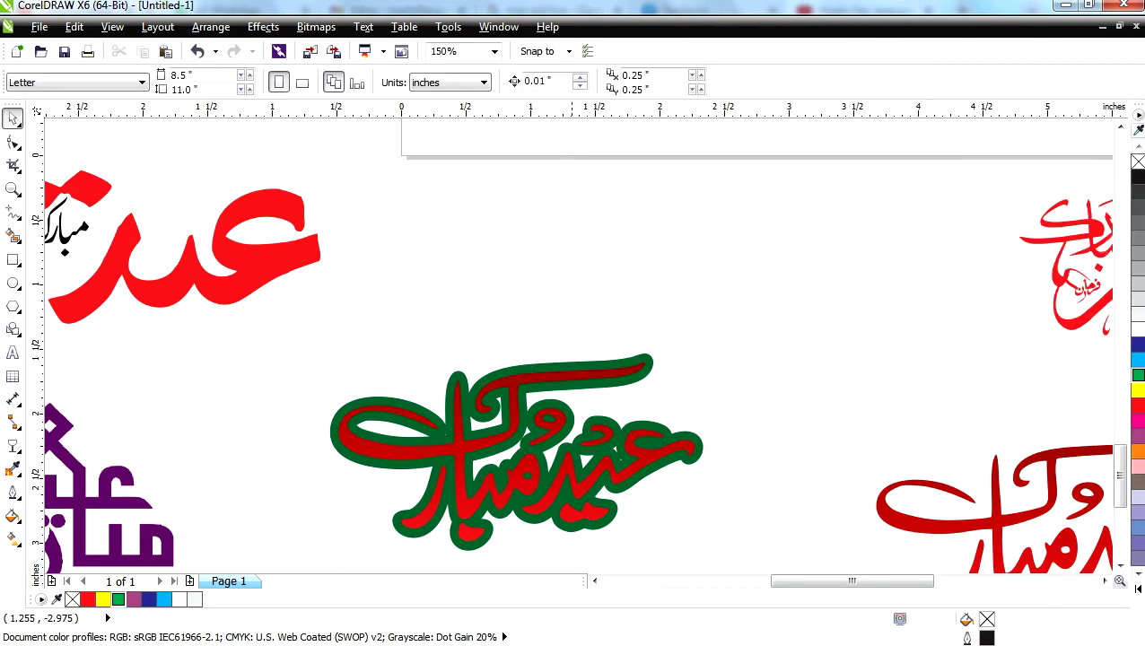
left_click(574, 514)
right_click(1138, 162)
left_click(710, 423)
Step: Break apart the red gradient calligraphy and place a copy of its "Eid" word pieces in the empty space to its right
left_click(612, 463)
left_click(775, 386)
left_click_drag(788, 396, 490, 563)
left_click_drag(785, 353, 518, 519)
left_click_drag(561, 441, 843, 362)
right_click(842, 362)
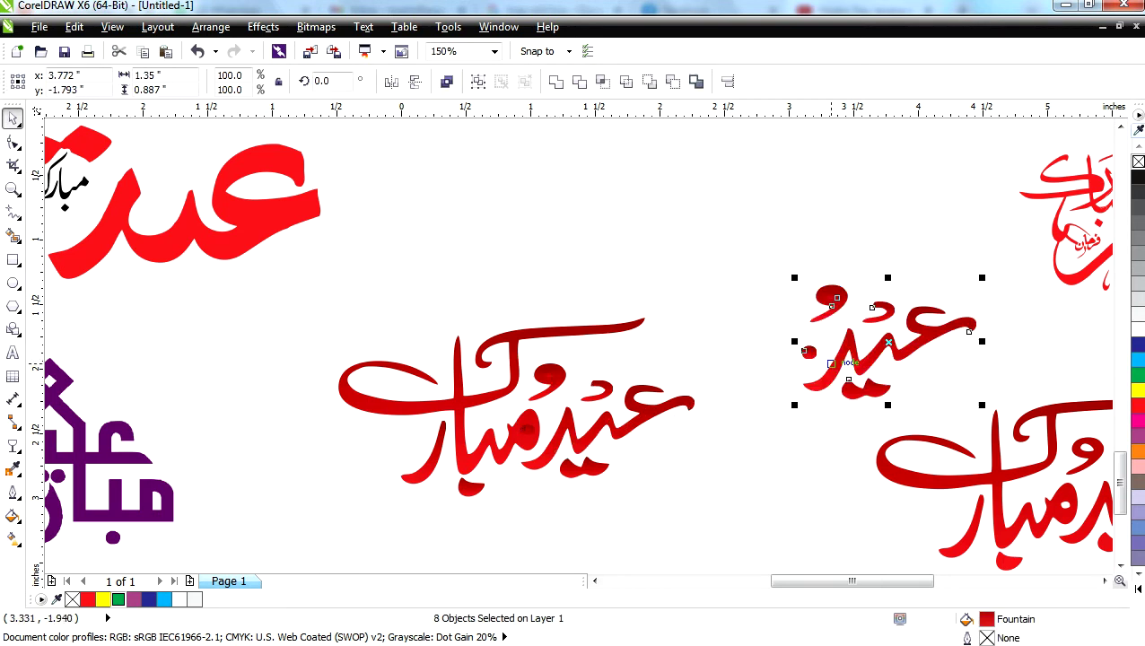
left_click(810, 353)
left_click(726, 335)
Step: Separate the bold red Eid logo by moving the large word right, its diamond dots up, and the black Mubarak lettering right
scroll(700, 343, "down", 3)
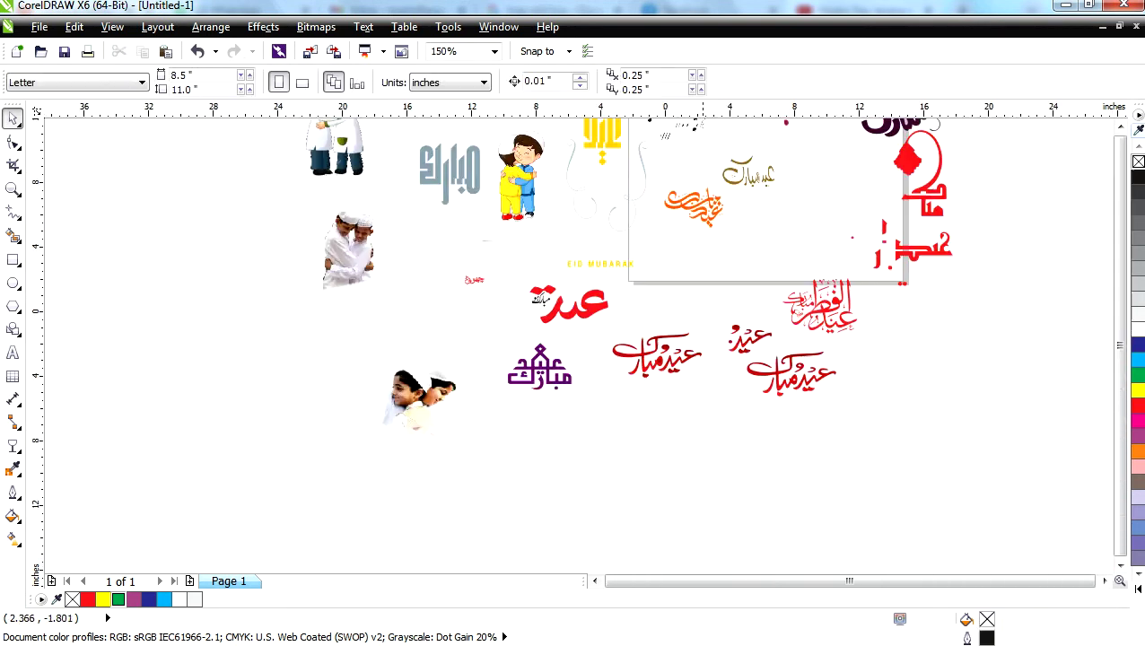
scroll(718, 346, "up", 1)
scroll(707, 330, "up", 3)
left_click_drag(536, 260, 673, 280)
left_click_drag(453, 239, 476, 186)
left_click(448, 256)
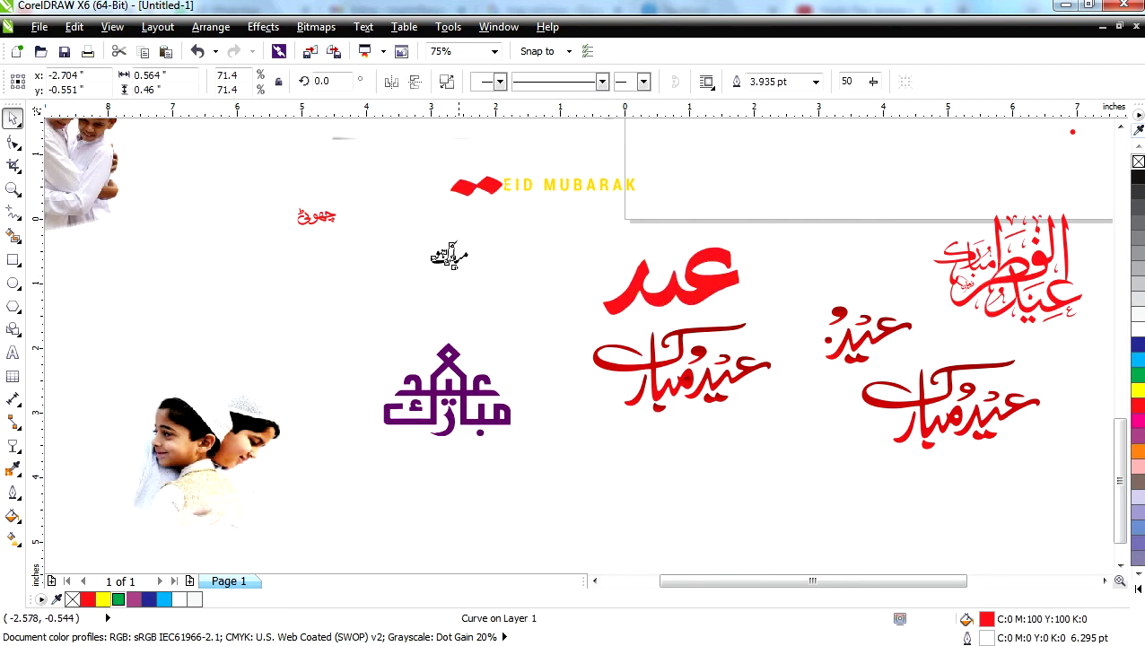
left_click_drag(449, 255, 504, 267)
Step: Break apart the purple Eid Mubarak logo and move its main domed shape up and left, away from the small letter pieces
left_click(465, 403)
left_click(446, 82)
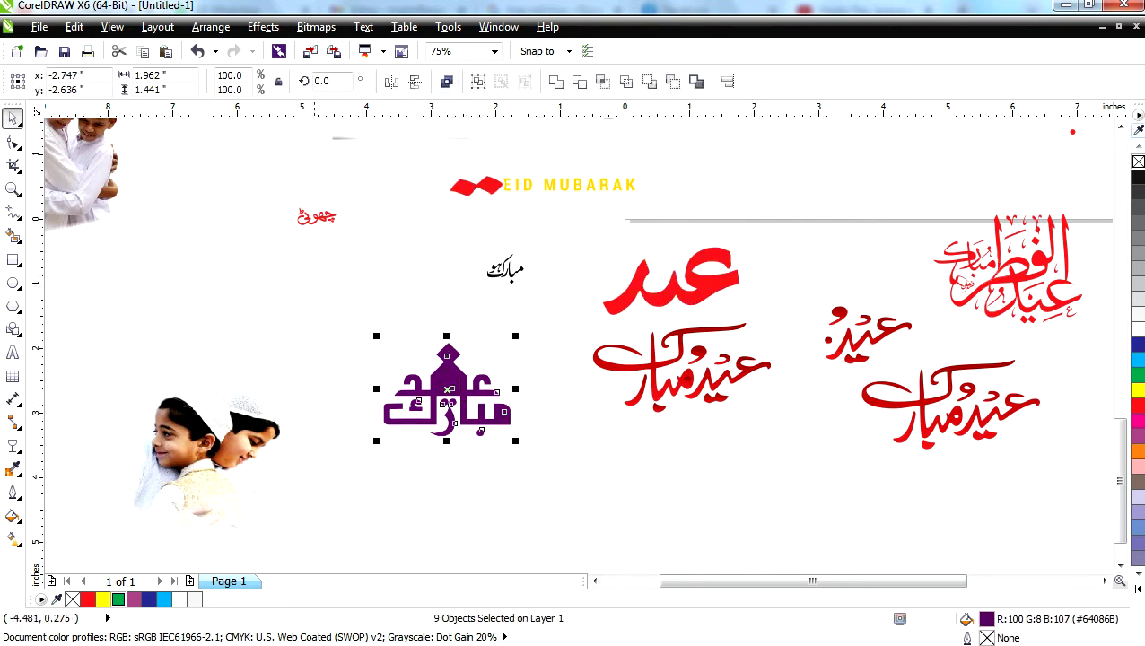
left_click(342, 208)
scroll(486, 402, "up", 1)
left_click_drag(553, 297, 260, 397)
left_click_drag(413, 345, 371, 242)
left_click_drag(388, 318, 388, 318)
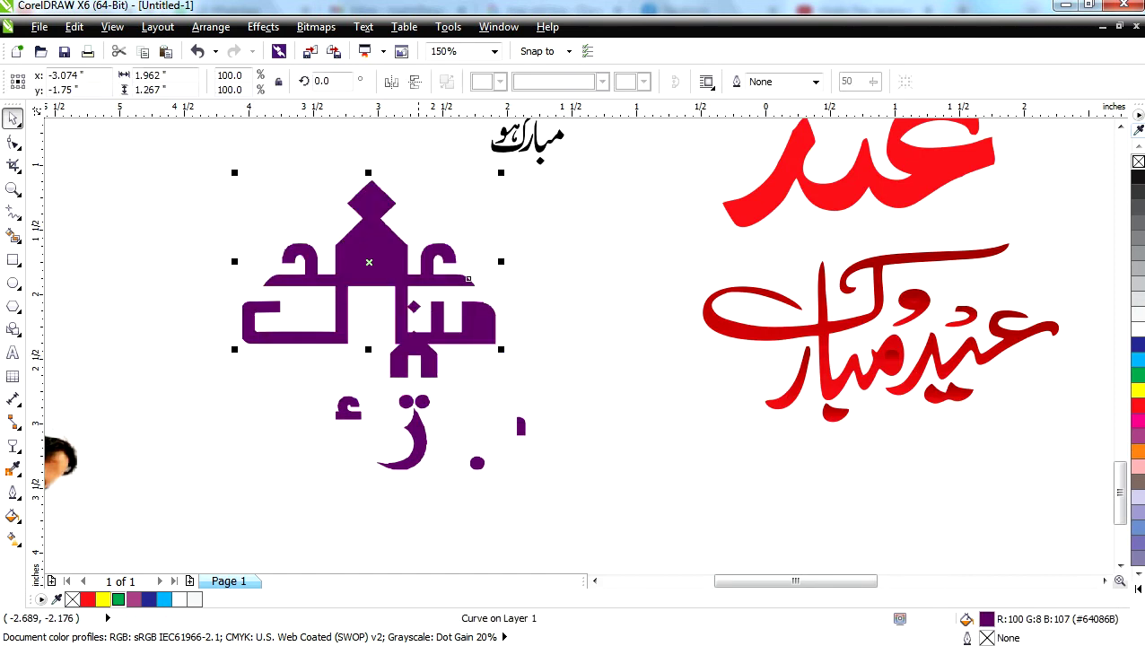
left_click(536, 330)
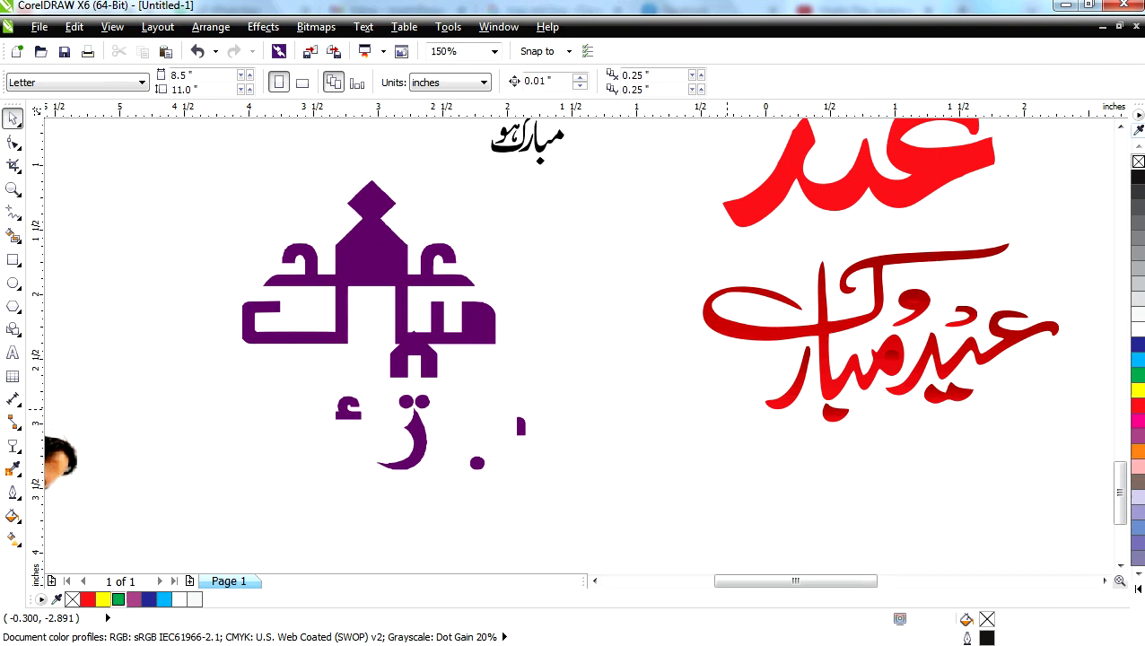
Step: Break apart the small black Mubarak lettering above the purple logo into separate curves
key("F4")
scroll(474, 448, "up", 1)
scroll(540, 300, "down", 2)
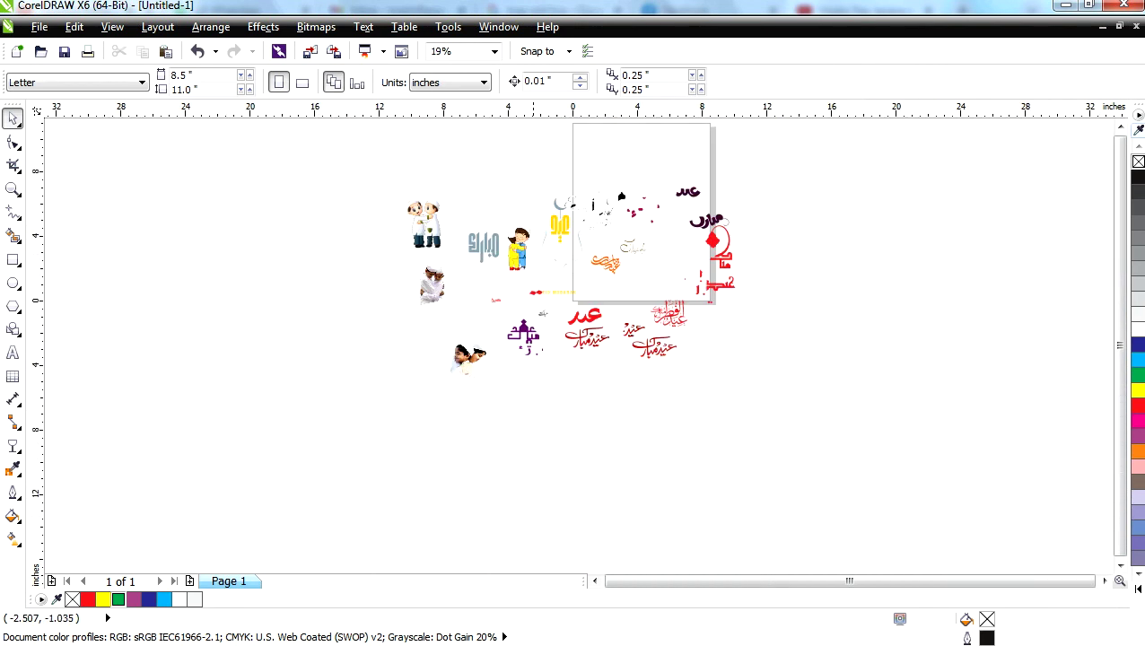
scroll(541, 305, "up", 4)
left_click(579, 414)
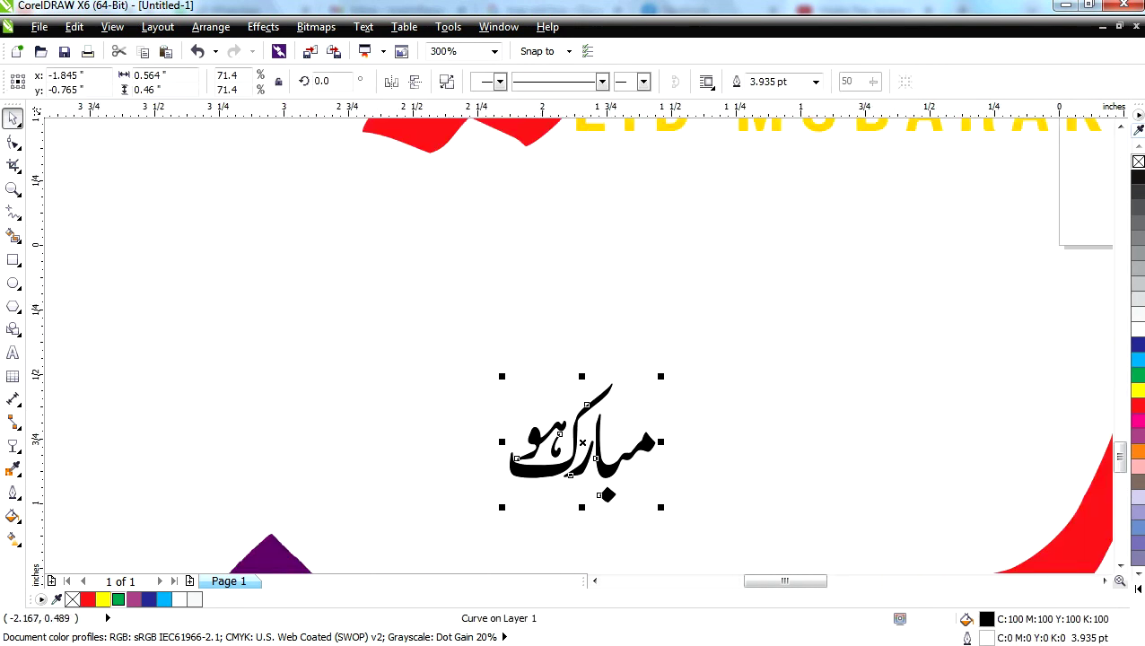
key("ctrl+k")
Step: Try shifting a small middle piece of the black Mubarak lettering to the left, and undo the move
left_click_drag(476, 289, 568, 485)
left_click_drag(558, 437, 527, 442)
key("ctrl+z")
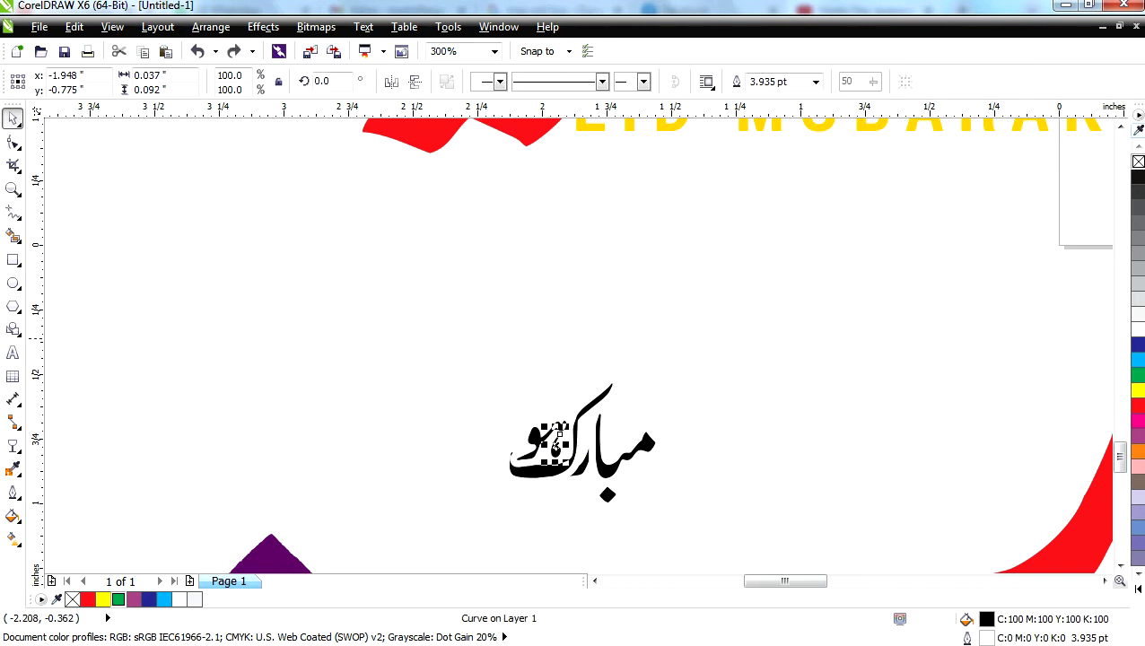
left_click(405, 288)
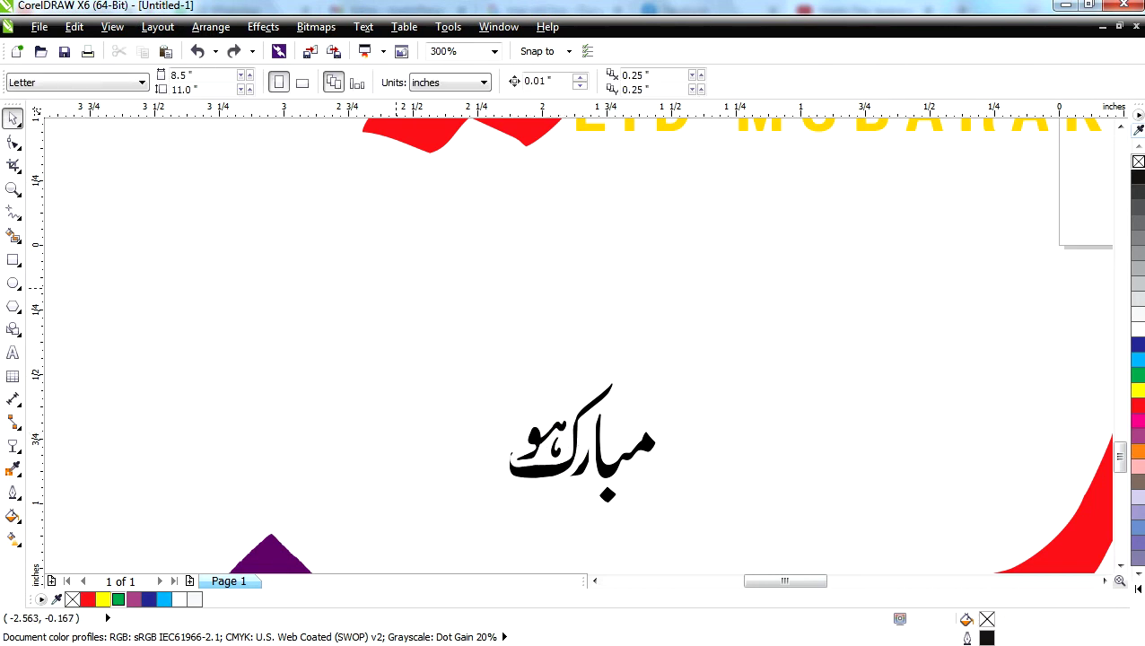
Step: Examine the photo of the two hugging boys in white up close, and the full collection around it
scroll(736, 360, "down", 2)
key("F4")
scroll(645, 169, "up", 2)
scroll(644, 170, "down", 3)
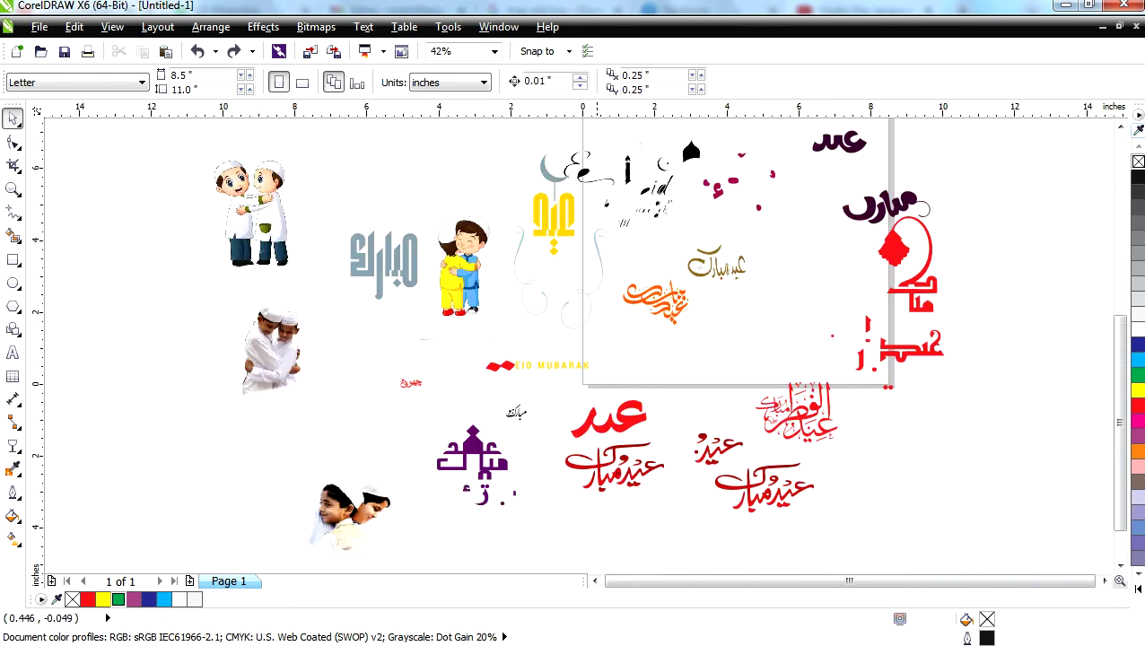
left_click(255, 340)
scroll(262, 310, "up", 5)
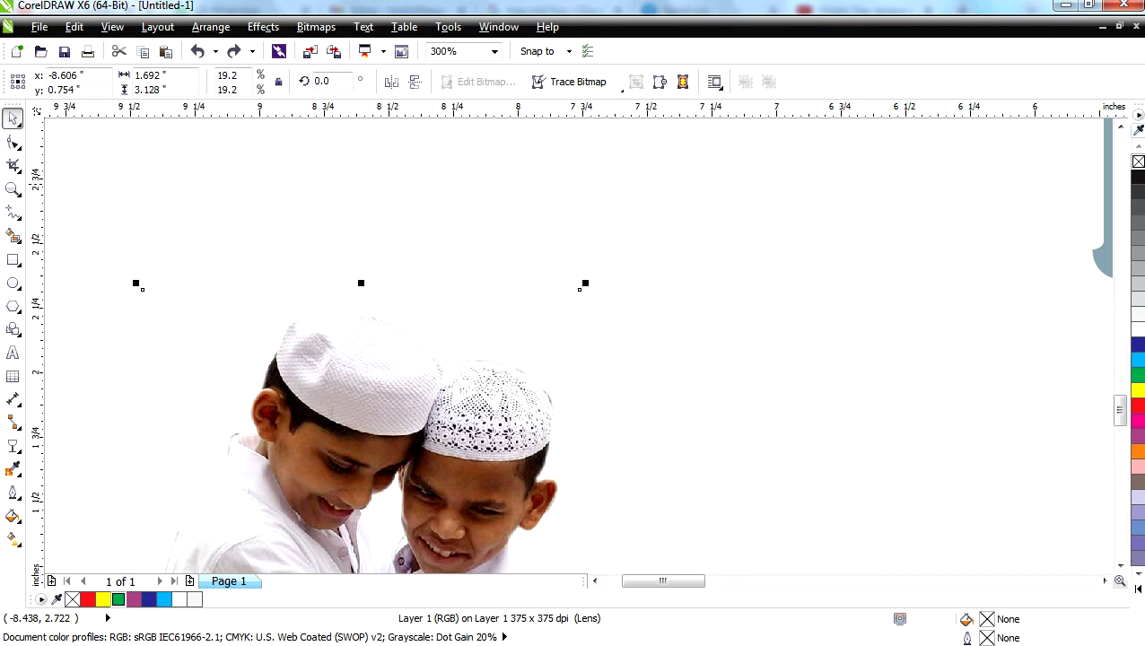
scroll(262, 309, "down", 5)
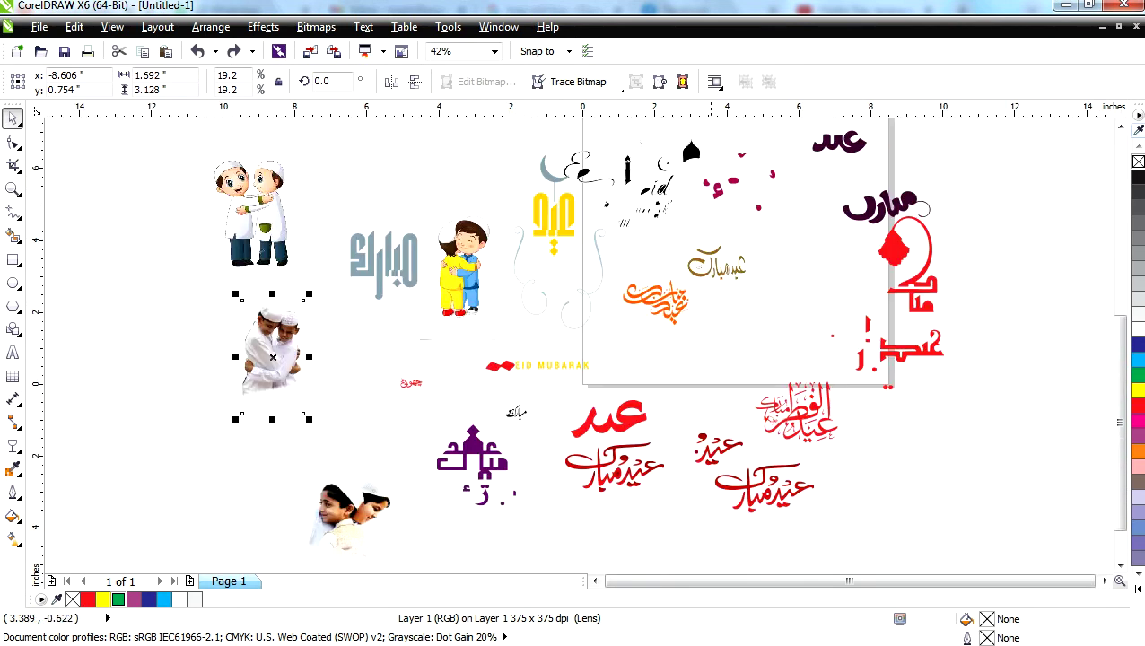
scroll(715, 449, "down", 2)
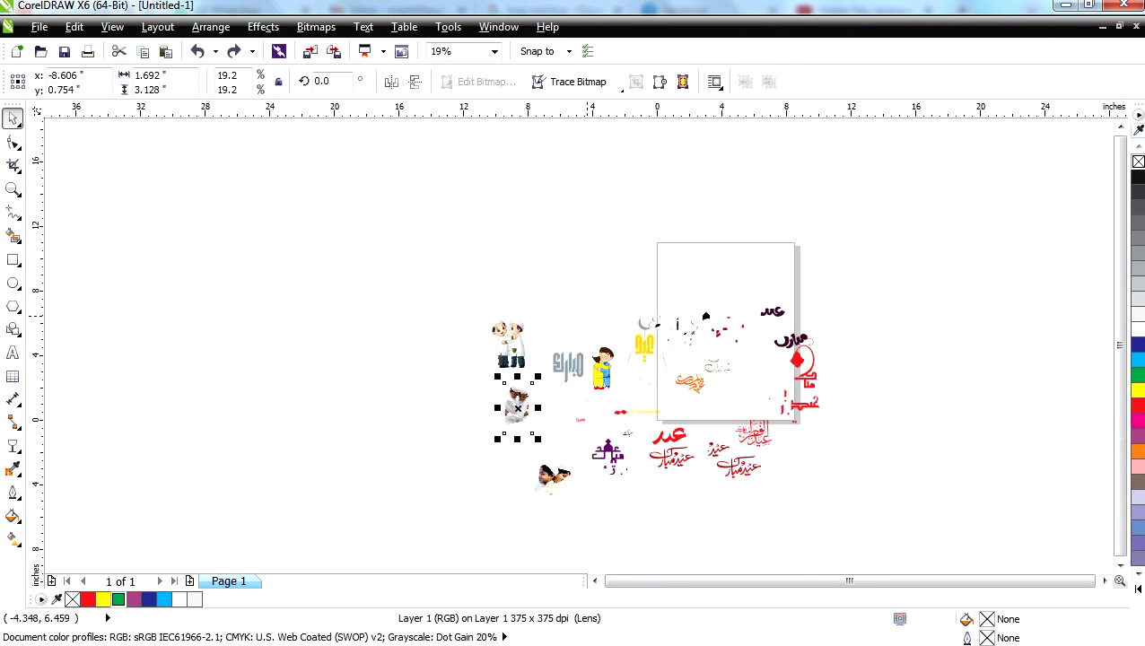
Step: Move the large red logo shape with the diamond dome and curved stroke left, onto the page
left_click(588, 316)
key("F4")
scroll(742, 269, "up", 2)
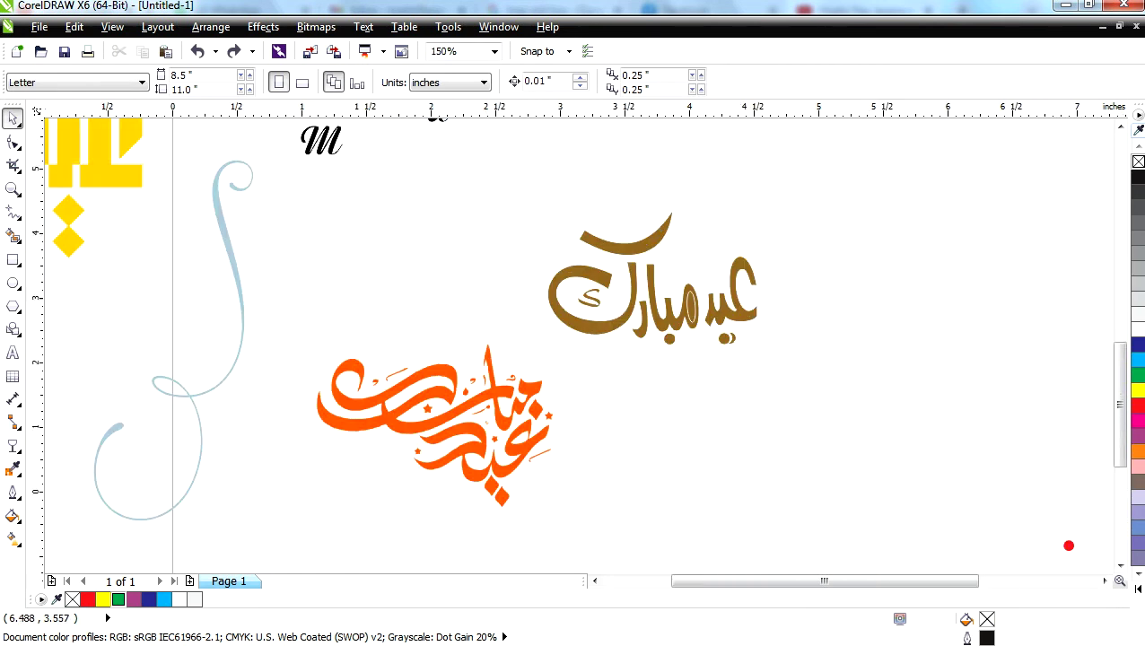
scroll(949, 256, "down", 3)
scroll(1007, 254, "up", 3)
scroll(1057, 252, "up", 1)
left_click_drag(939, 283, 464, 377)
scroll(448, 178, "down", 2)
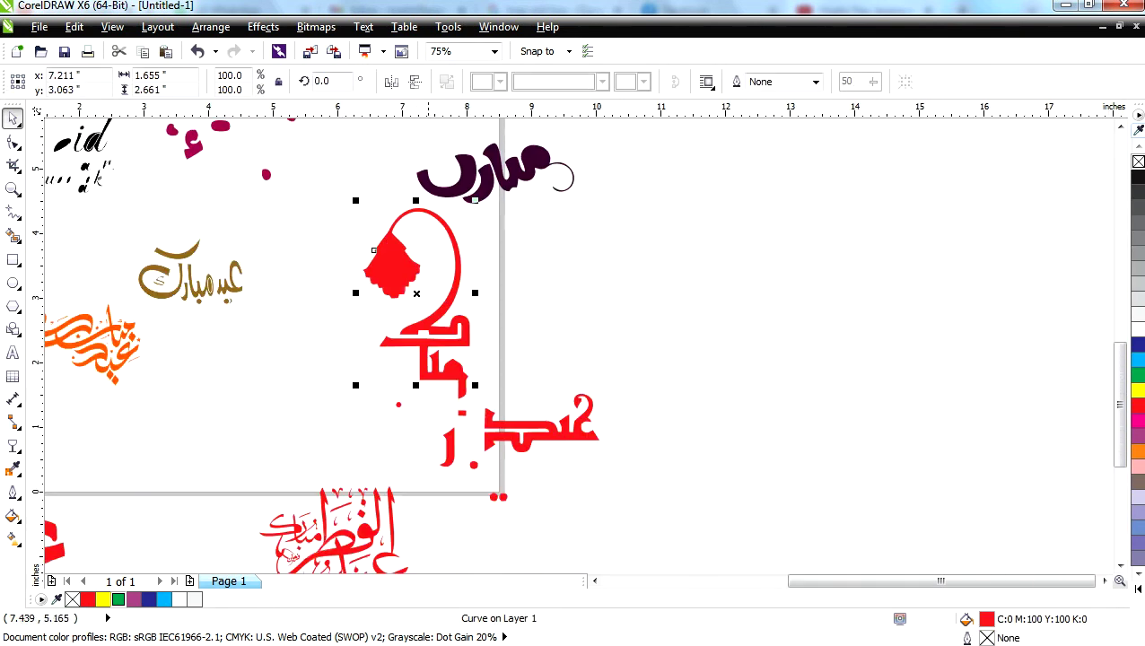
scroll(399, 245, "up", 1)
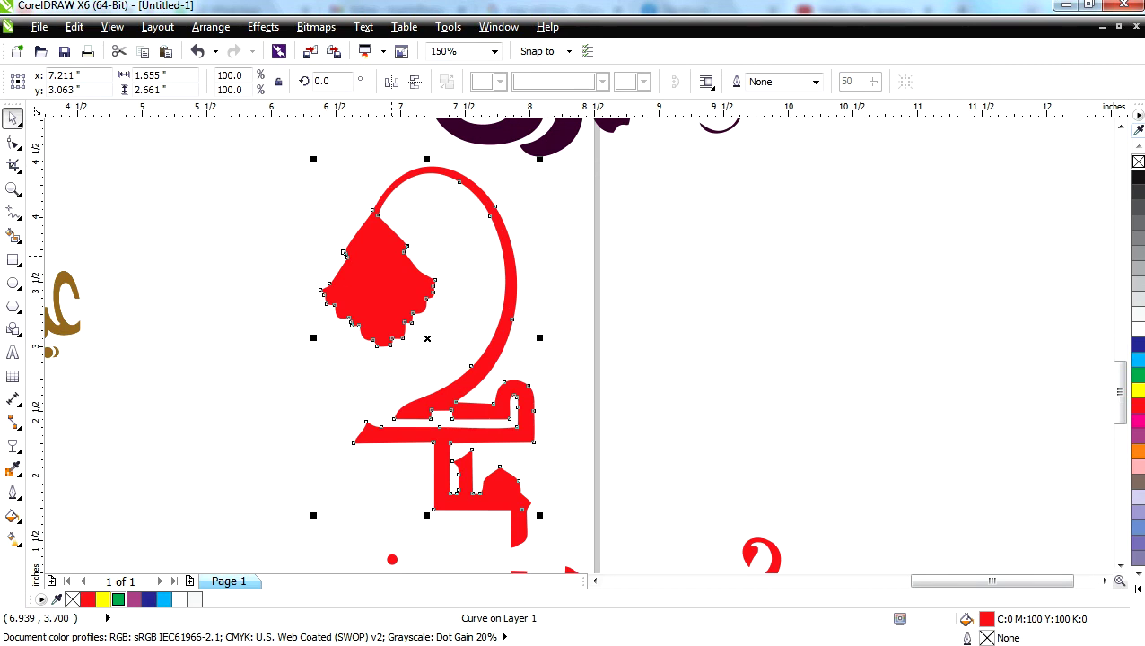
scroll(587, 426, "down", 1)
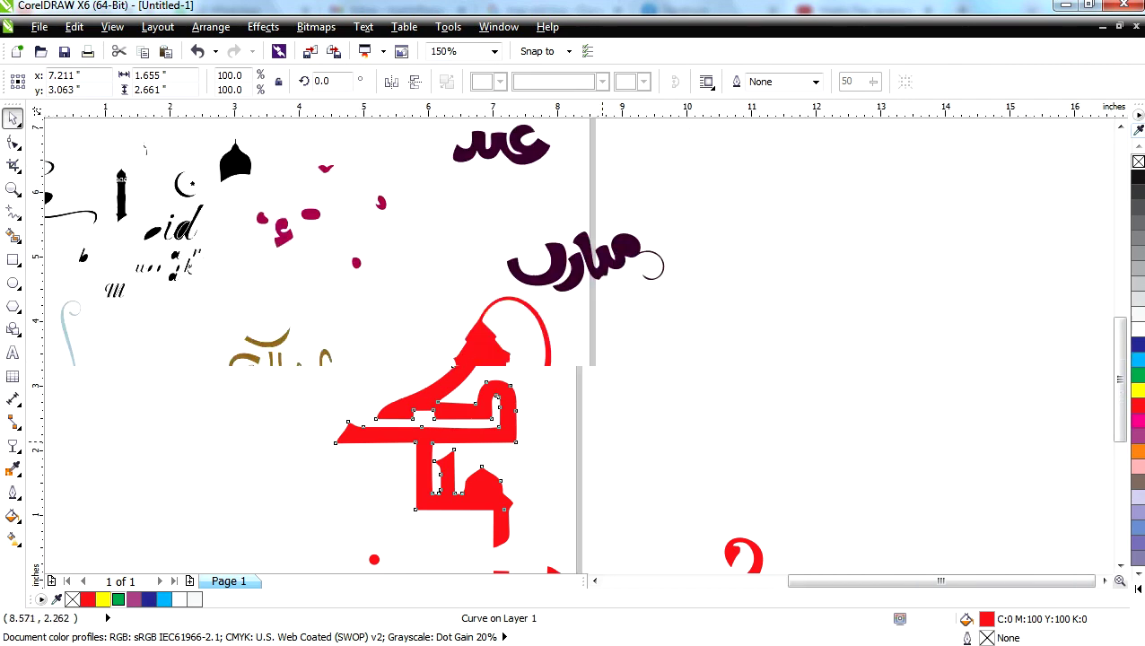
Step: Move the photo of the two hugging boys in white slightly to the right
key("F4")
scroll(272, 337, "up", 2)
scroll(279, 323, "up", 2)
scroll(274, 320, "down", 1)
left_click_drag(269, 319, 527, 213)
scroll(455, 291, "down", 1)
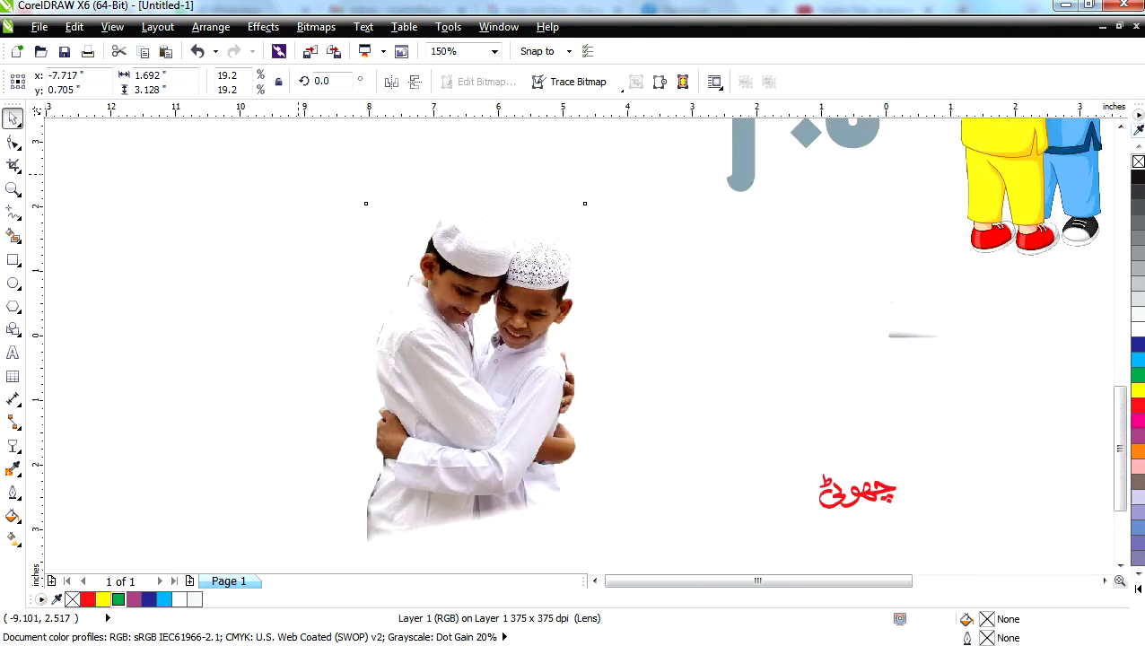
Step: Move the cartoon of the hugging children in yellow and blue slightly downwards
scroll(426, 172, "down", 2)
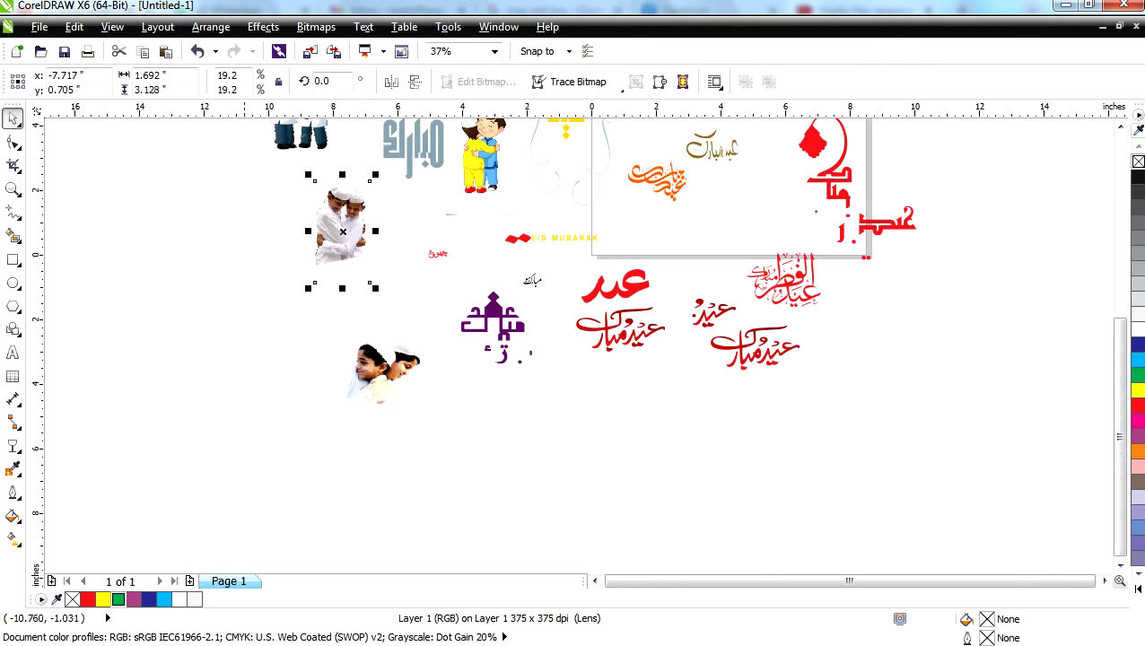
scroll(319, 304, "down", 2)
scroll(323, 270, "up", 3)
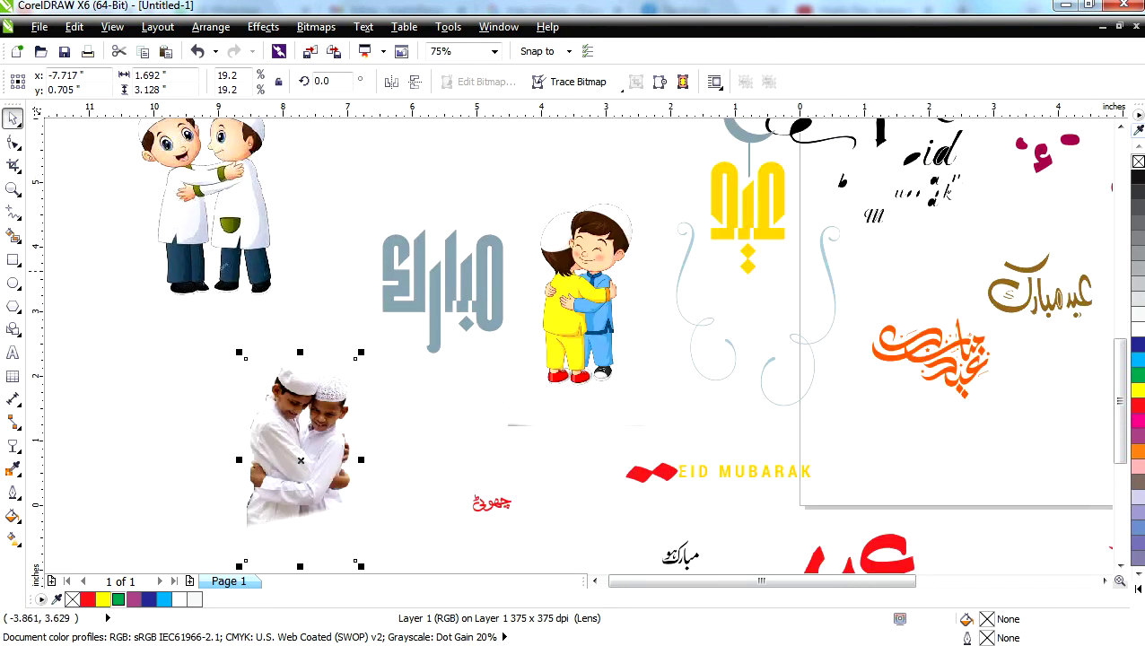
scroll(596, 267, "up", 3)
left_click_drag(632, 271, 625, 347)
scroll(625, 347, "down", 2)
left_click_drag(623, 307, 617, 327)
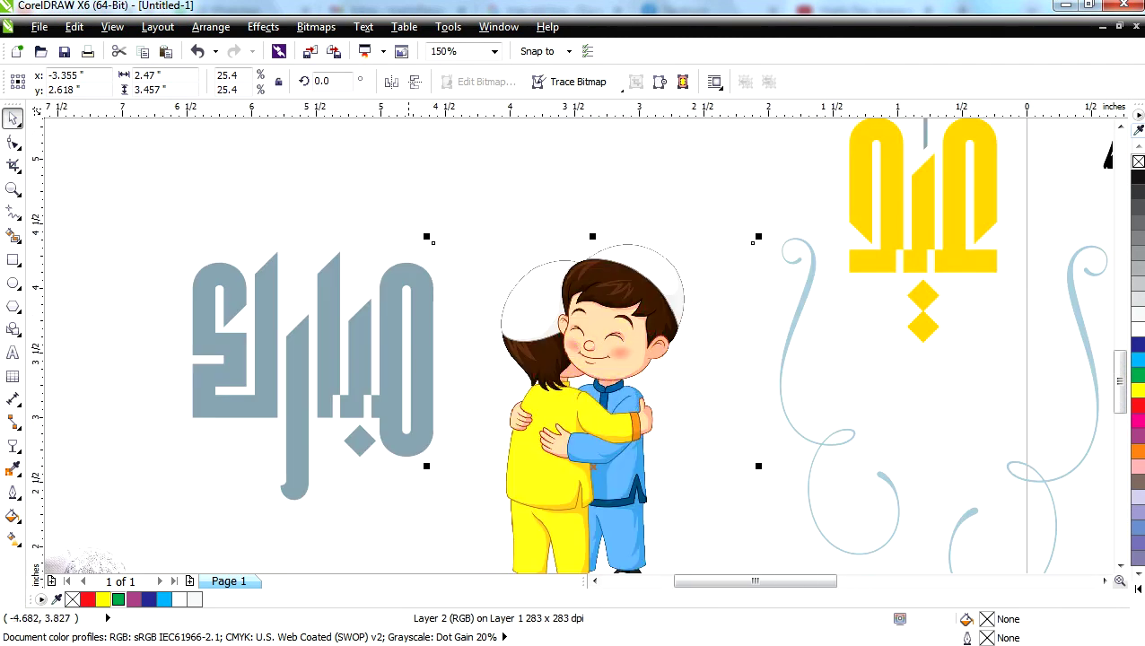
Step: Move the grey-blue Mubarak lettering up and right, above the cartoon, and break it apart into separate curves
scroll(403, 306, "up", 1)
left_click(404, 306)
scroll(404, 306, "down", 2)
left_click_drag(405, 306, 496, 168)
key("ctrl+k")
left_click(298, 229)
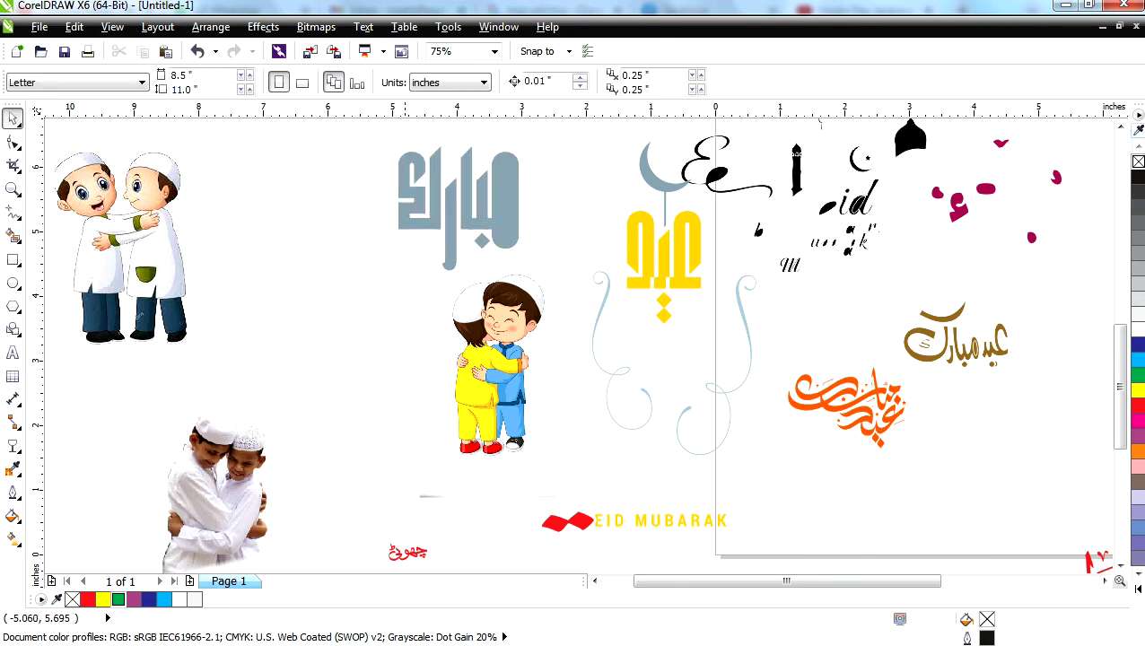
Step: Spread the grey-blue Mubarak letters apart horizontally, moving the leading pieces left and the rounded end piece right
left_click_drag(455, 199, 277, 265)
left_click_drag(471, 220, 361, 236)
left_click_drag(505, 206, 413, 204)
left_click_drag(516, 201, 550, 201)
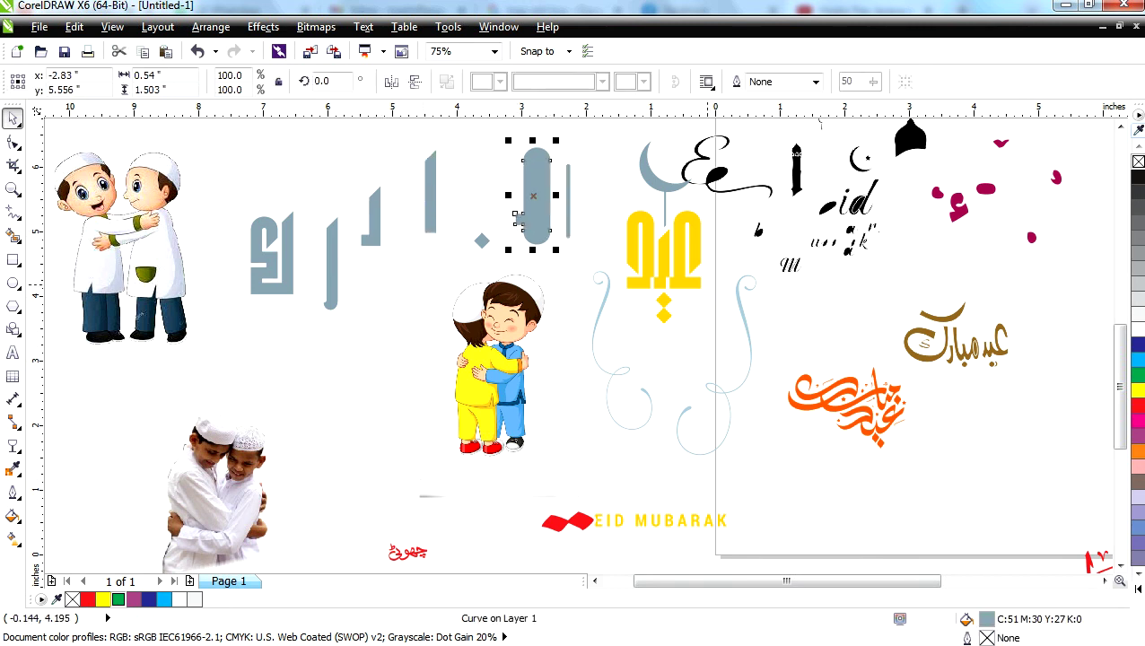
Step: Break apart the yellow Eid word and spread its pieces, one upwards, others left, and the two diamond dots right
left_click(674, 271)
left_click(446, 81)
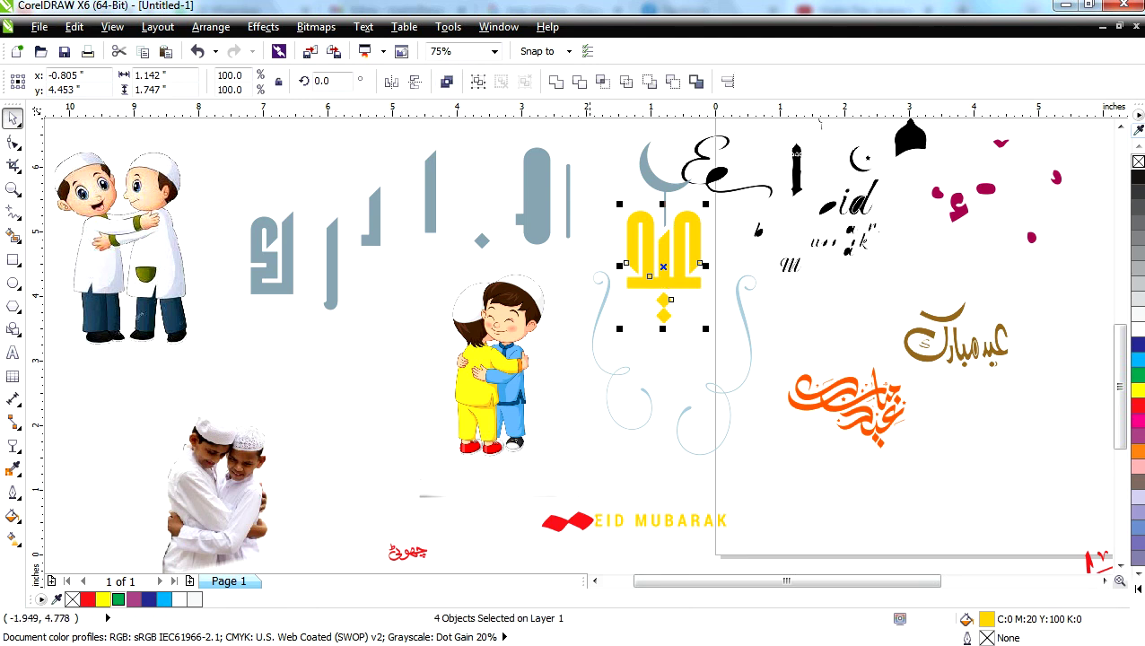
left_click(628, 261)
mouse_move(629, 260)
left_mouse_down()
mouse_move(427, 309)
mouse_move(626, 224)
mouse_move(618, 182)
left_mouse_up()
left_click_drag(690, 239, 636, 240)
left_click_drag(663, 310, 726, 302)
Step: Inspect the orange Eid Mubarak calligraphy and the red Eid-ul-Fitr calligraphy, and return to the full collection
left_click(889, 405)
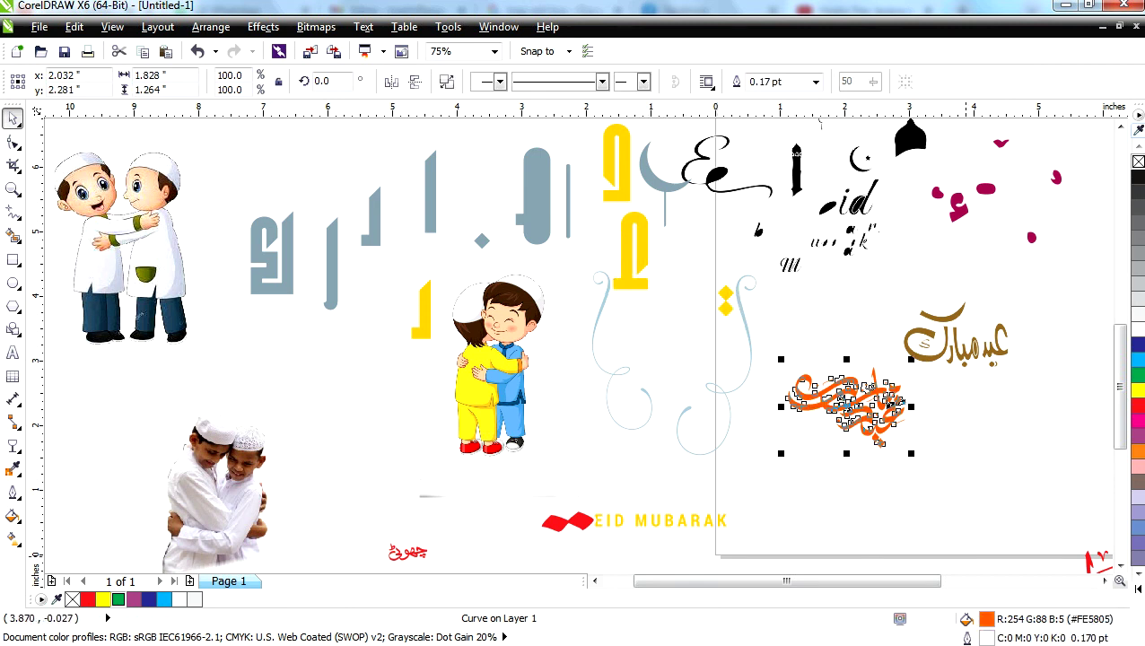
key("Escape")
key("F4")
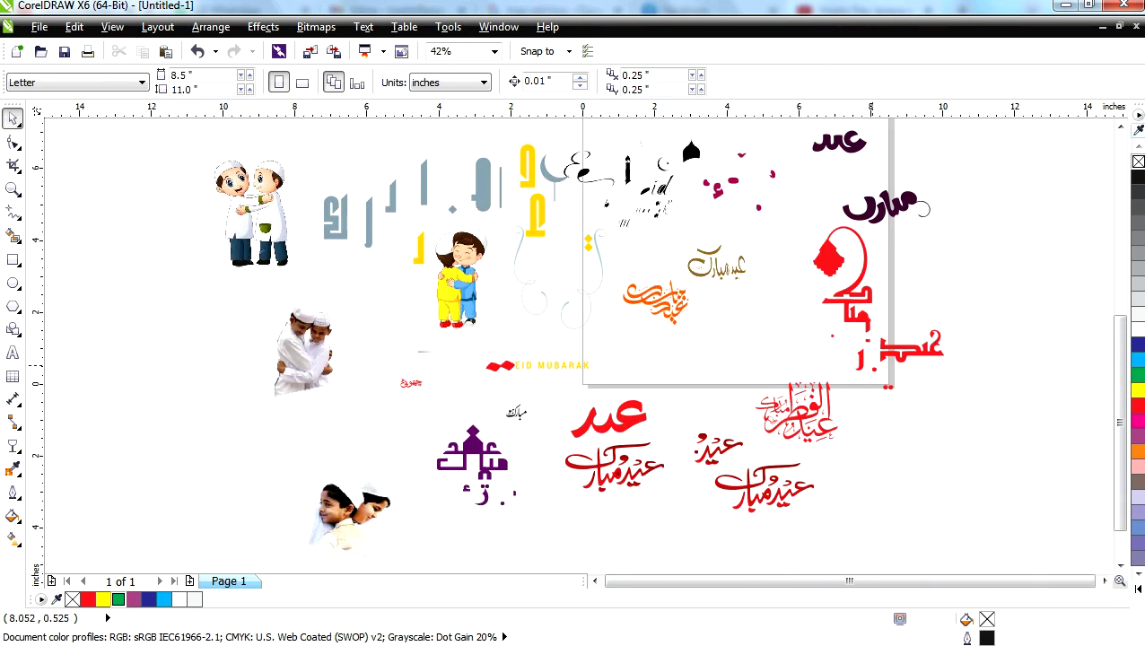
scroll(823, 428, "up", 3)
left_click(823, 428)
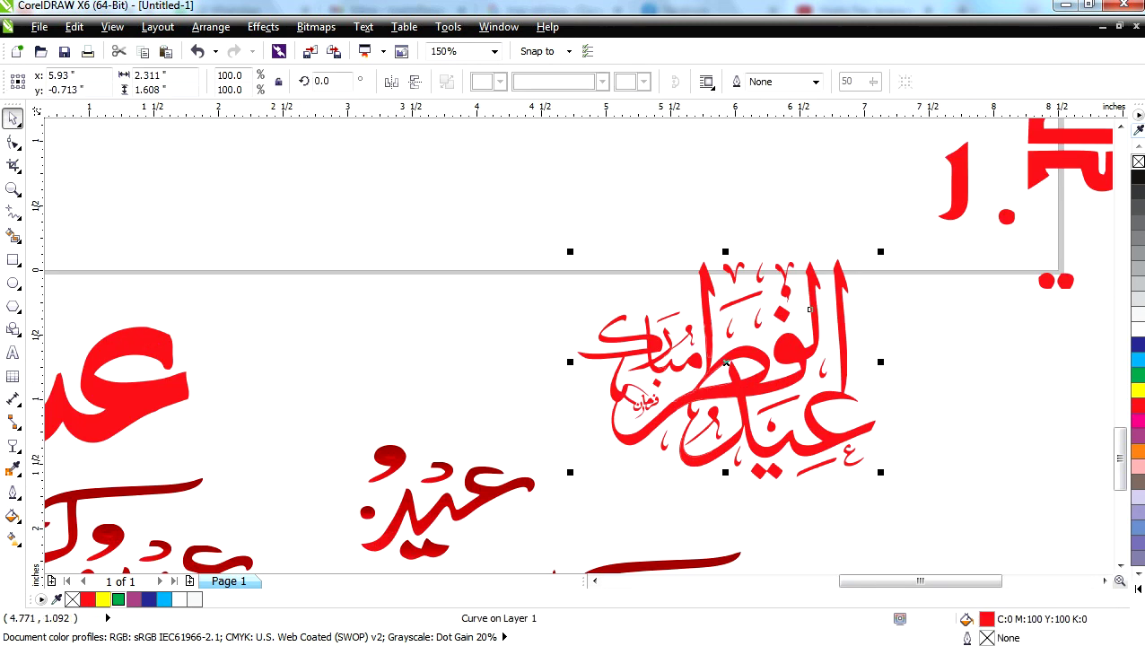
key("Escape")
key("F4")
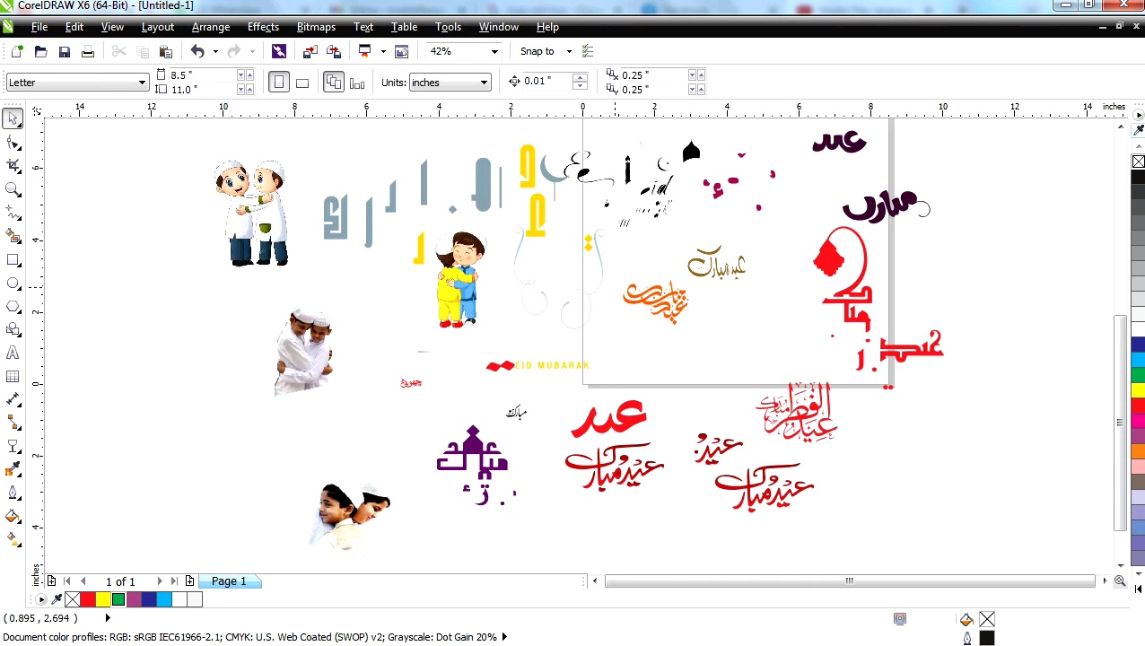